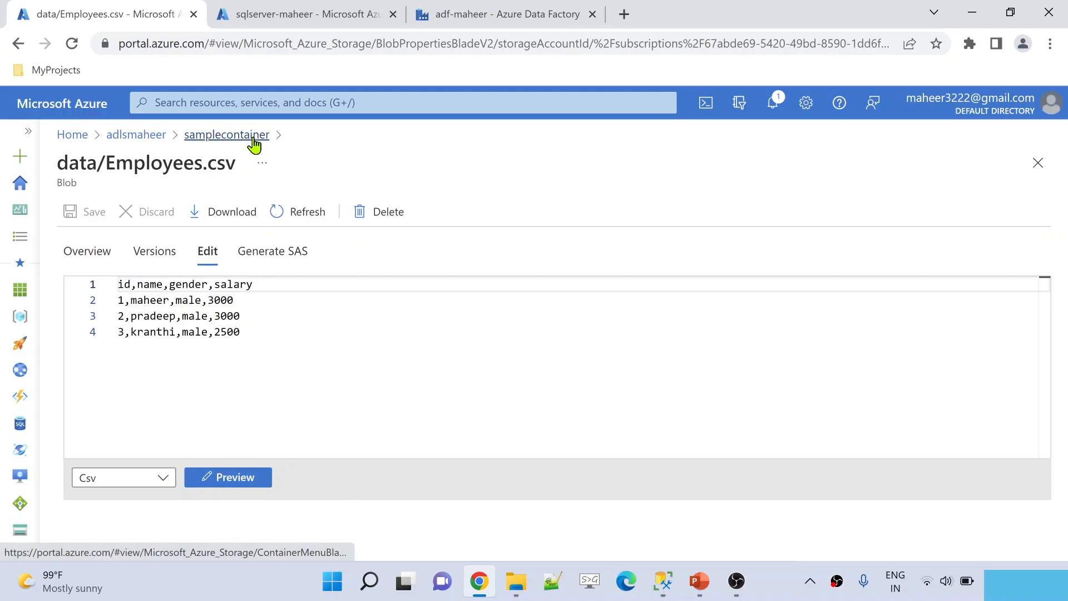
- Examine the header line and each employee record in data/Employees.csv
{"action": "left_click_drag", "start_coordinate": [75, 164], "coordinate": [231, 166]}
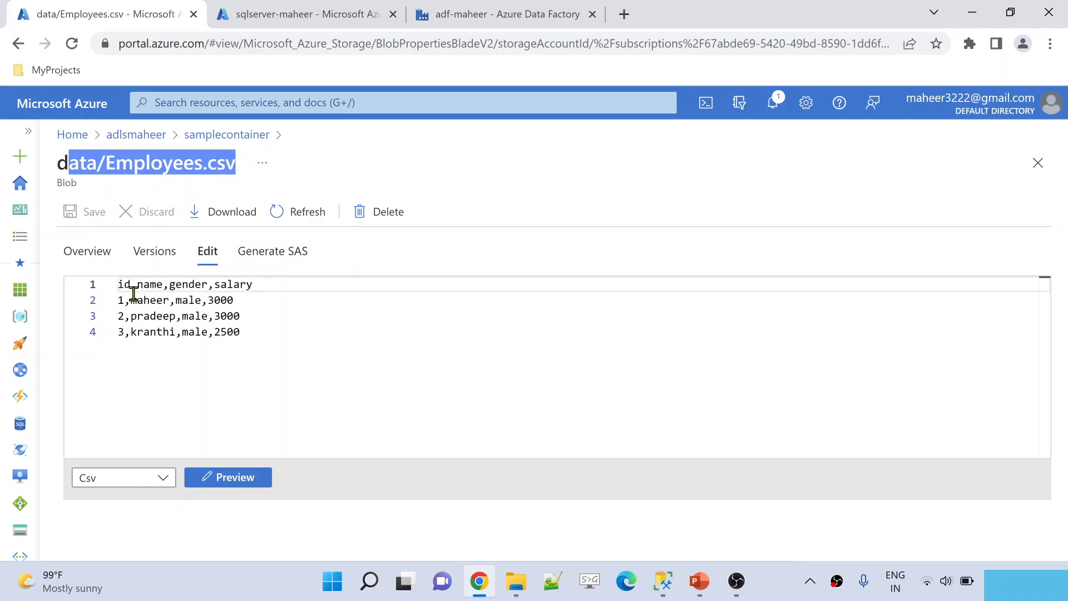
{"action": "left_click_drag", "start_coordinate": [118, 286], "coordinate": [257, 286]}
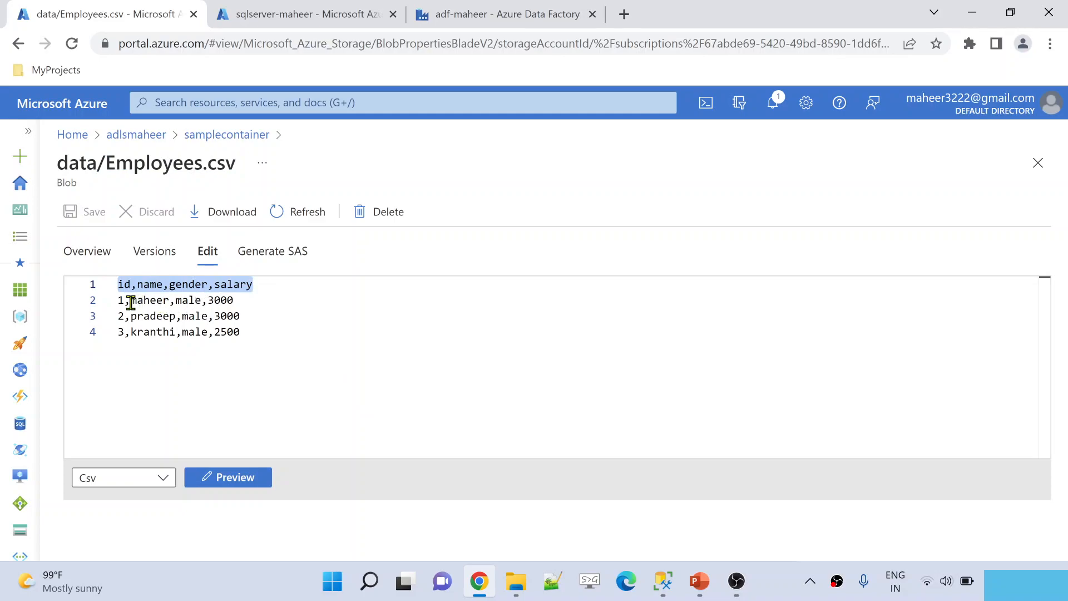
{"action": "left_click_drag", "start_coordinate": [118, 302], "coordinate": [255, 329]}
{"action": "left_click", "coordinate": [255, 329]}
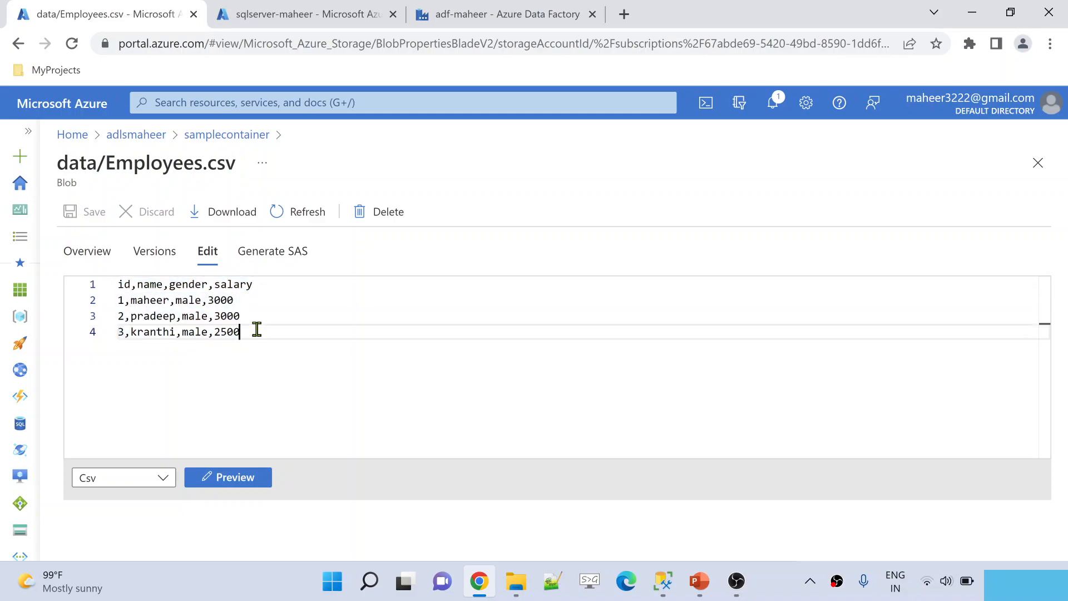
{"action": "left_click_drag", "start_coordinate": [121, 304], "coordinate": [197, 302]}
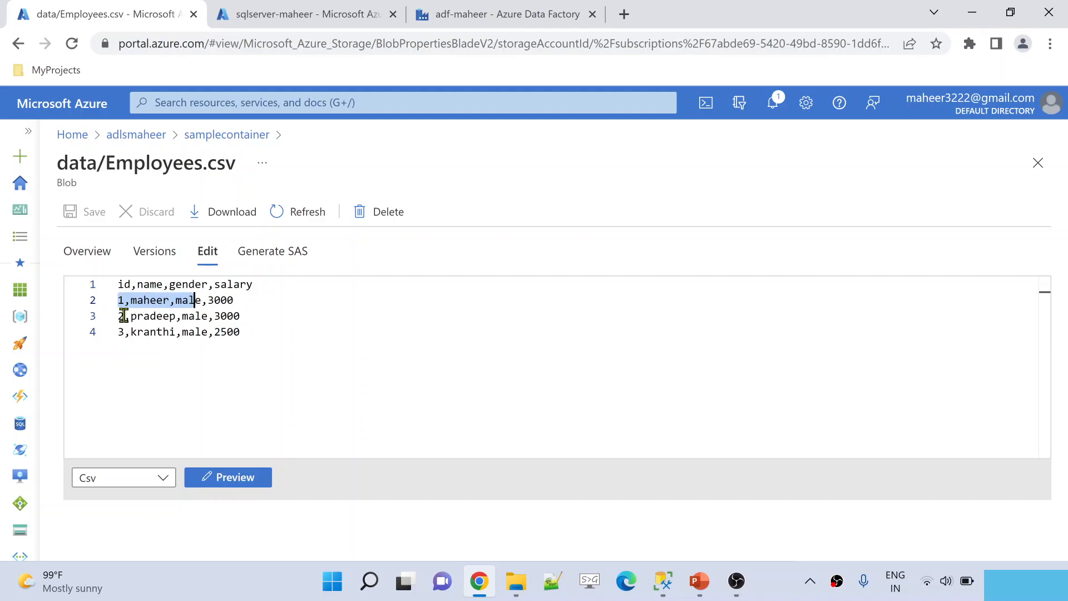
{"action": "left_click_drag", "start_coordinate": [121, 315], "coordinate": [221, 318]}
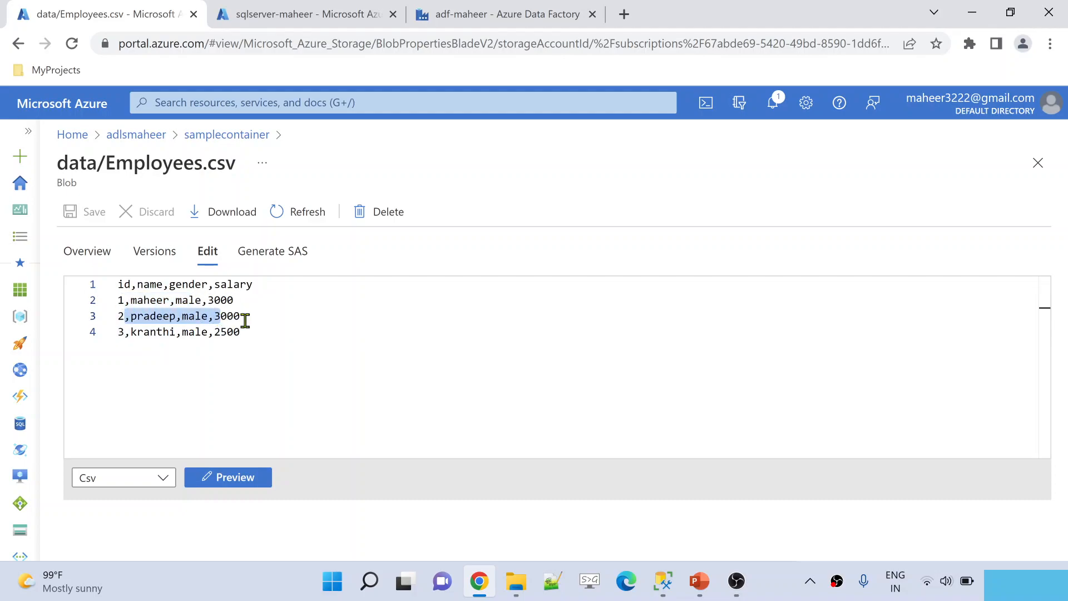
{"action": "left_click_drag", "start_coordinate": [118, 332], "coordinate": [249, 336]}
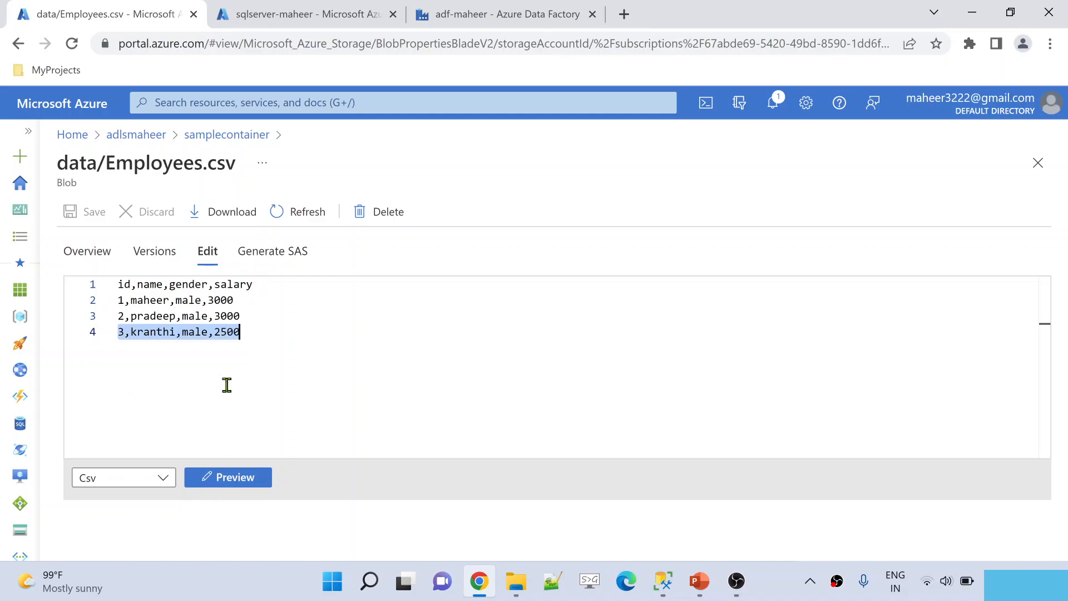
- Switch to SQL Server Management Studio and compare the first employee's salary in tblEmployees with the matching CSV record
{"action": "left_click", "coordinate": [664, 592]}
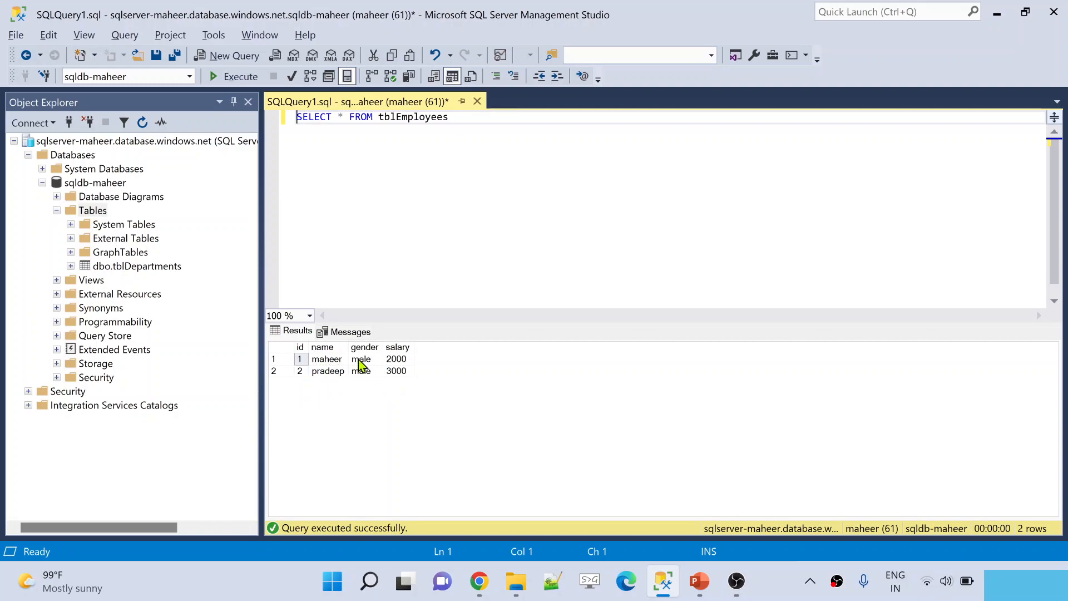
{"action": "left_click", "coordinate": [397, 359]}
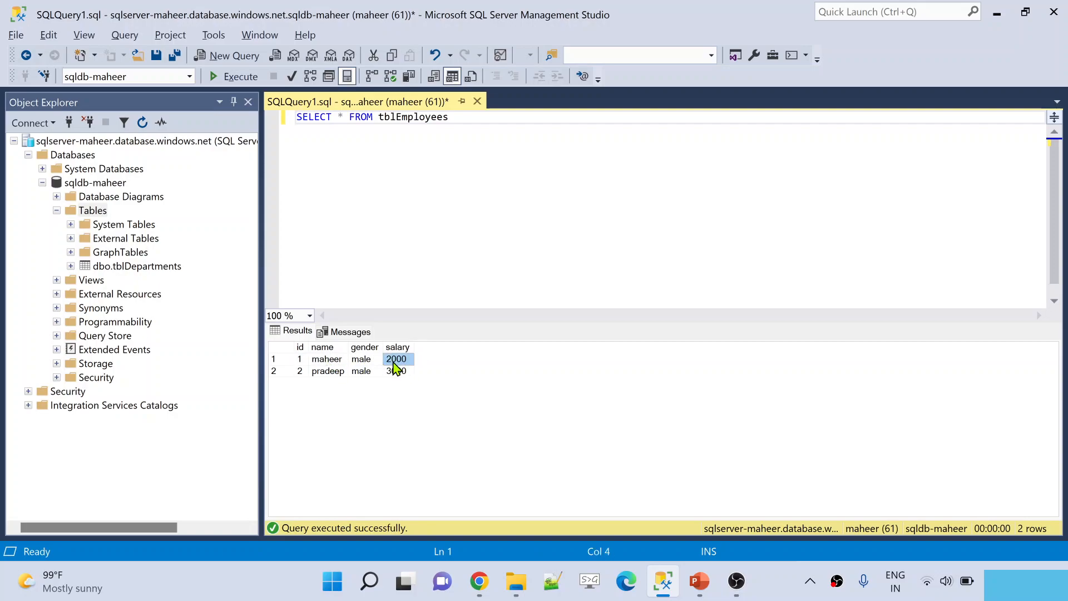
{"action": "key", "text": "alt+Tab"}
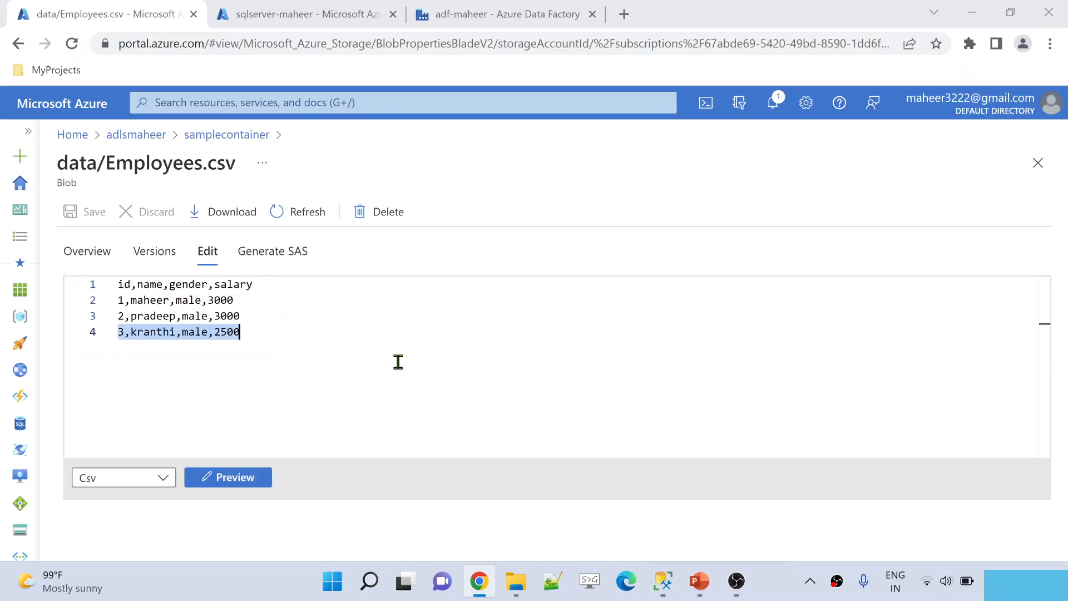
{"action": "double_click", "coordinate": [222, 301]}
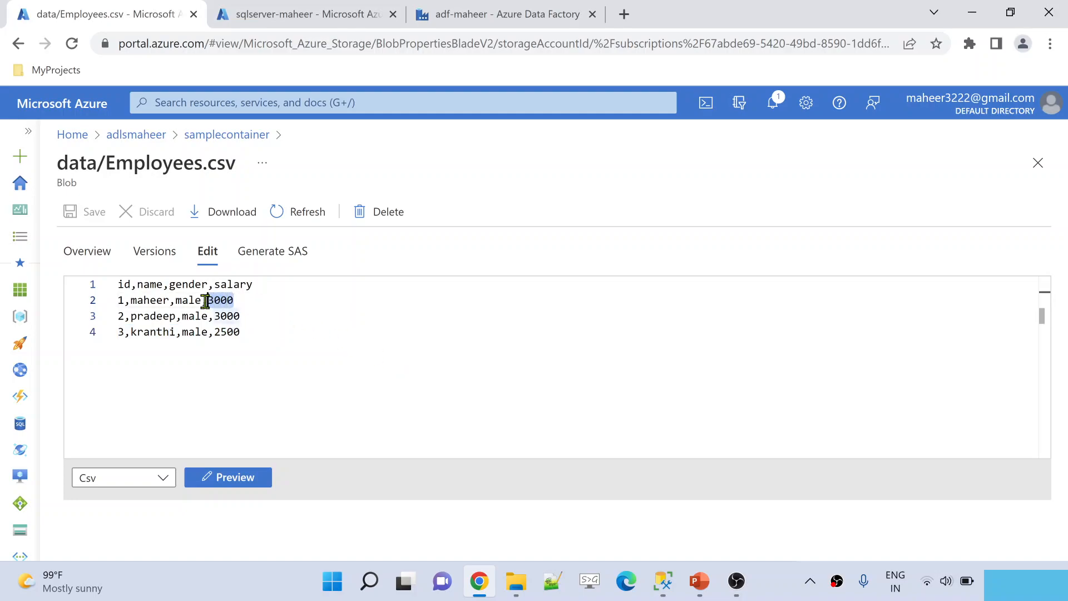
{"action": "left_click_drag", "start_coordinate": [119, 302], "coordinate": [247, 301]}
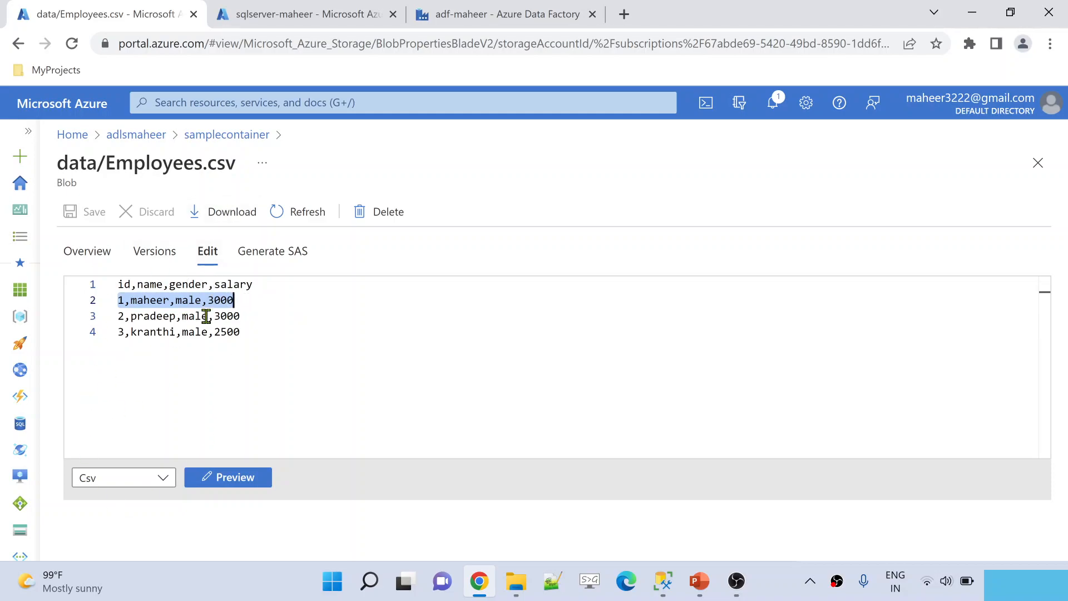
{"action": "key", "text": "alt+Tab"}
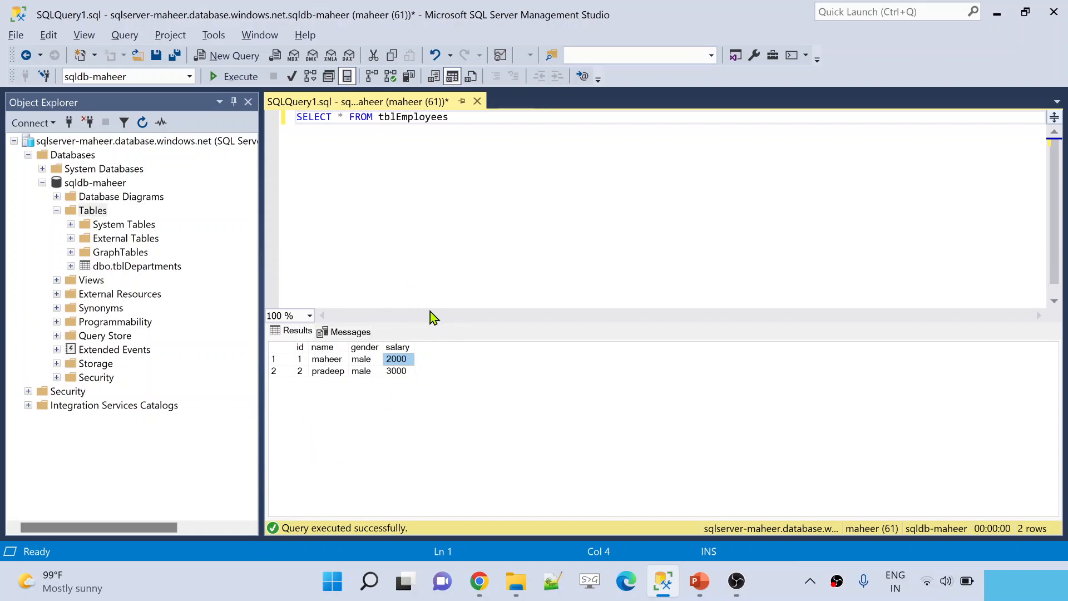
{"action": "key", "text": "alt+Tab"}
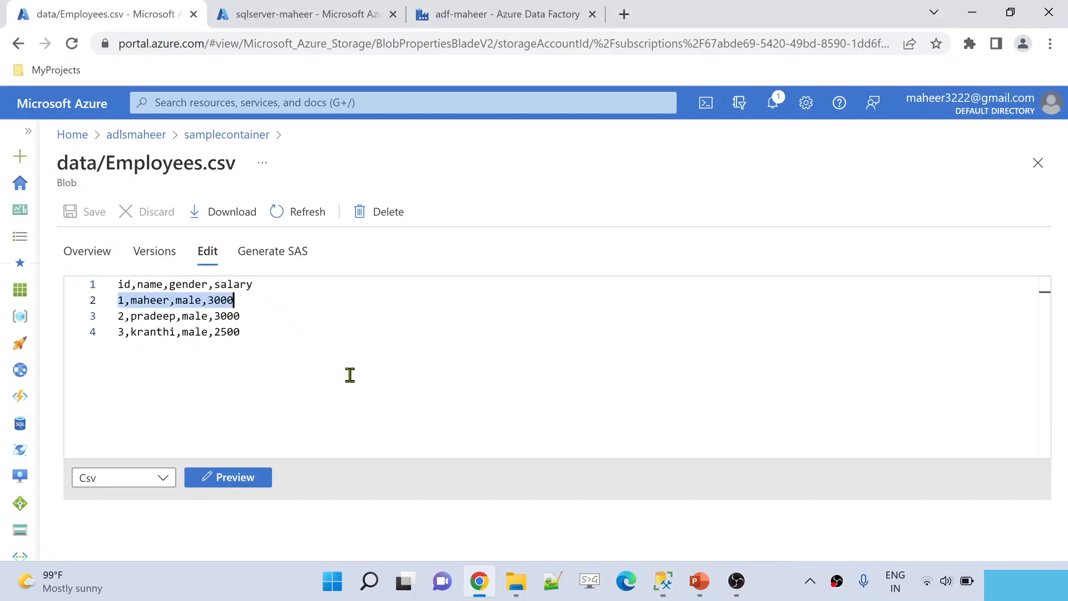
- Compare the remaining CSV records with the tblEmployees query results to tell new employees from existing ones
{"action": "left_click_drag", "start_coordinate": [256, 334], "coordinate": [108, 338]}
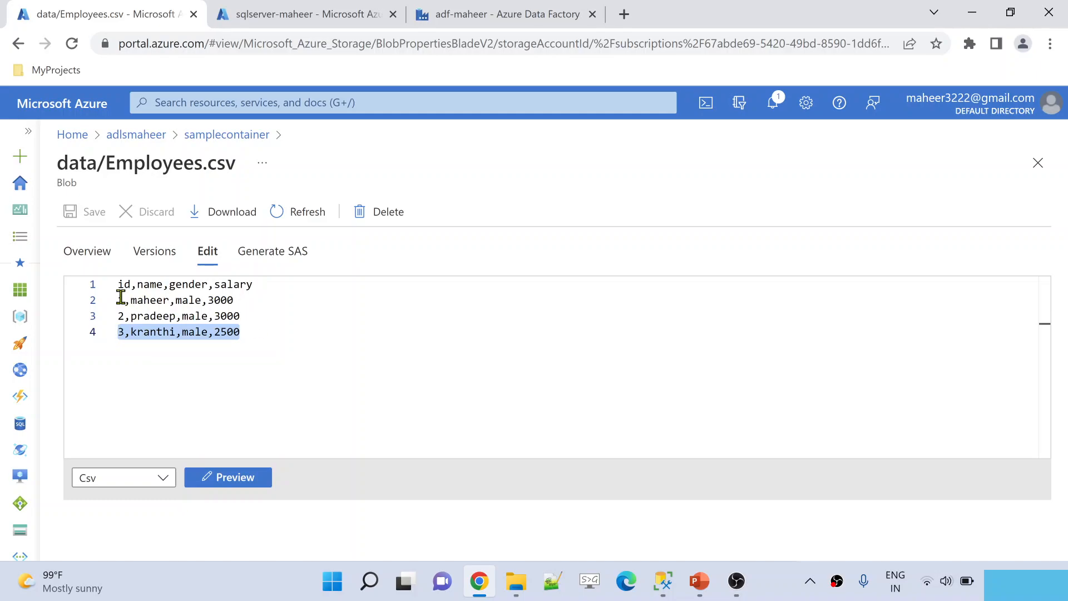
{"action": "left_click_drag", "start_coordinate": [118, 300], "coordinate": [266, 324]}
{"action": "key", "text": "alt+Tab"}
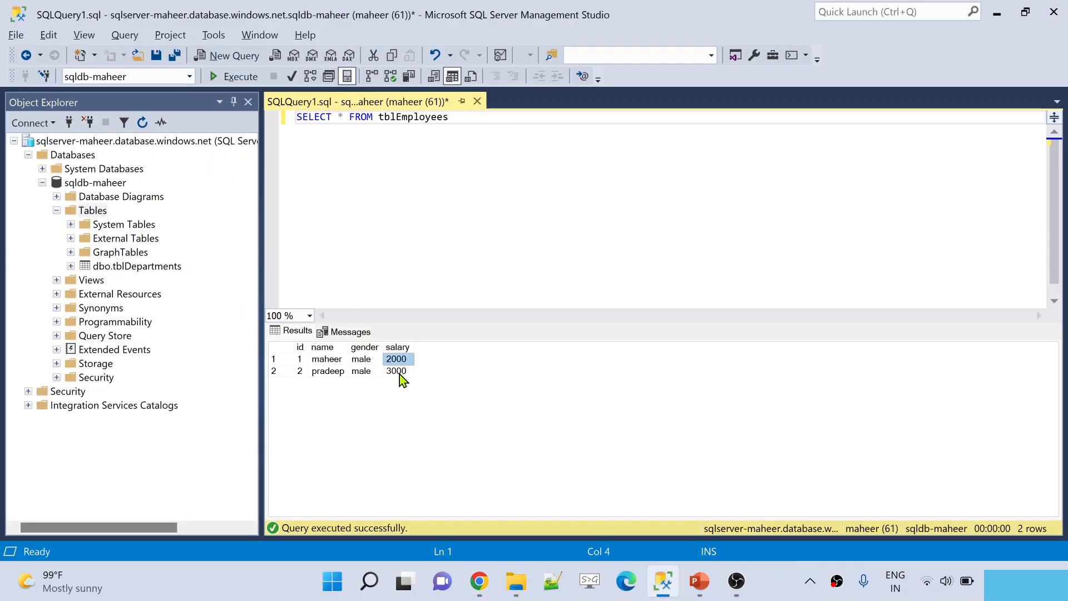
{"action": "key", "text": "alt+Tab"}
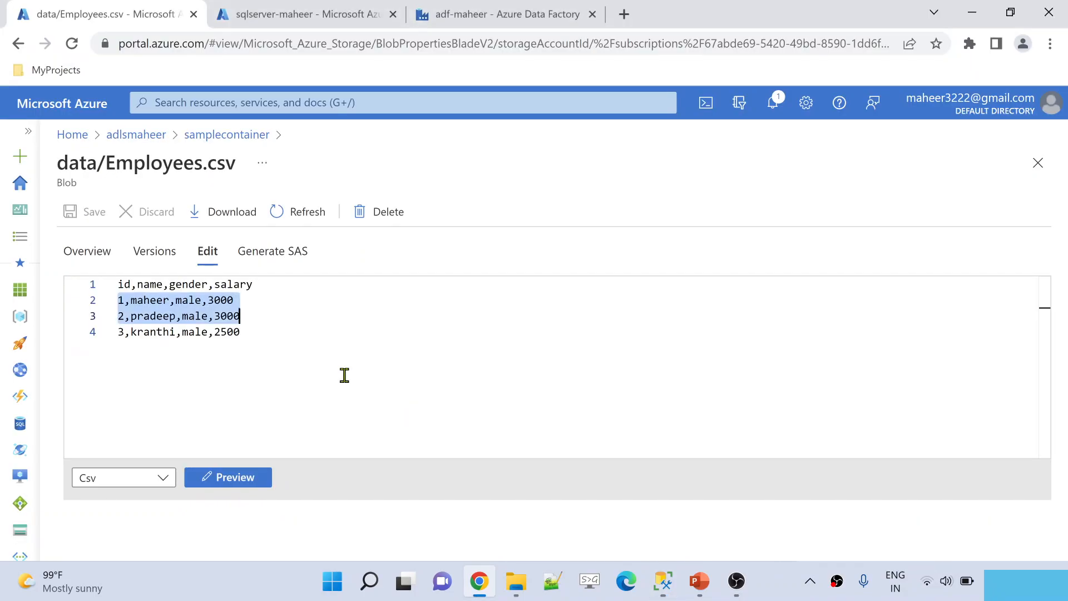
{"action": "left_click_drag", "start_coordinate": [267, 333], "coordinate": [118, 333]}
{"action": "left_click_drag", "start_coordinate": [244, 295], "coordinate": [116, 300]}
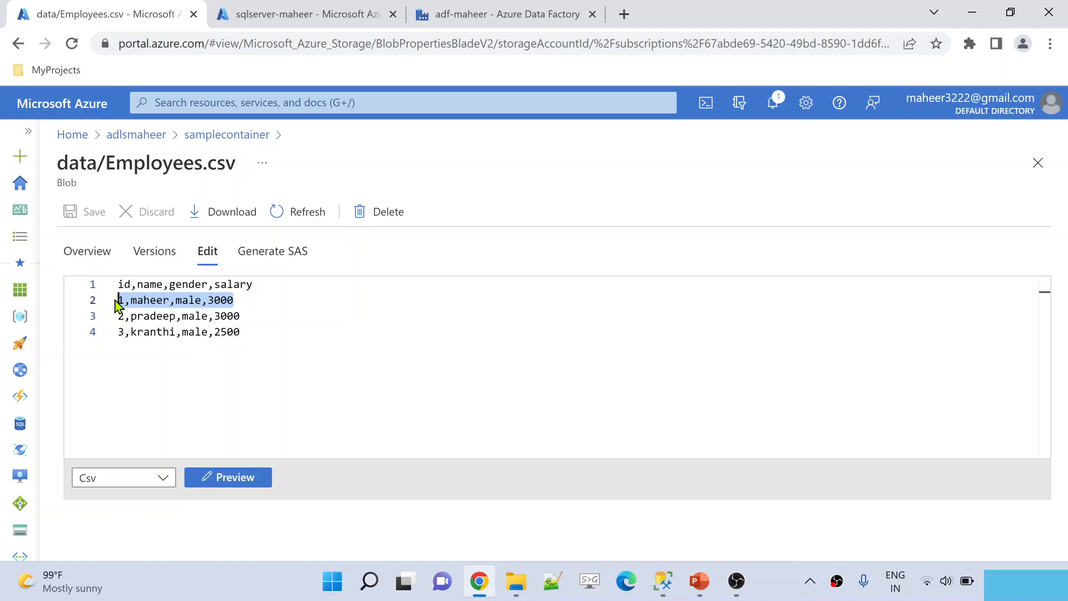
{"action": "key", "text": "alt+Tab"}
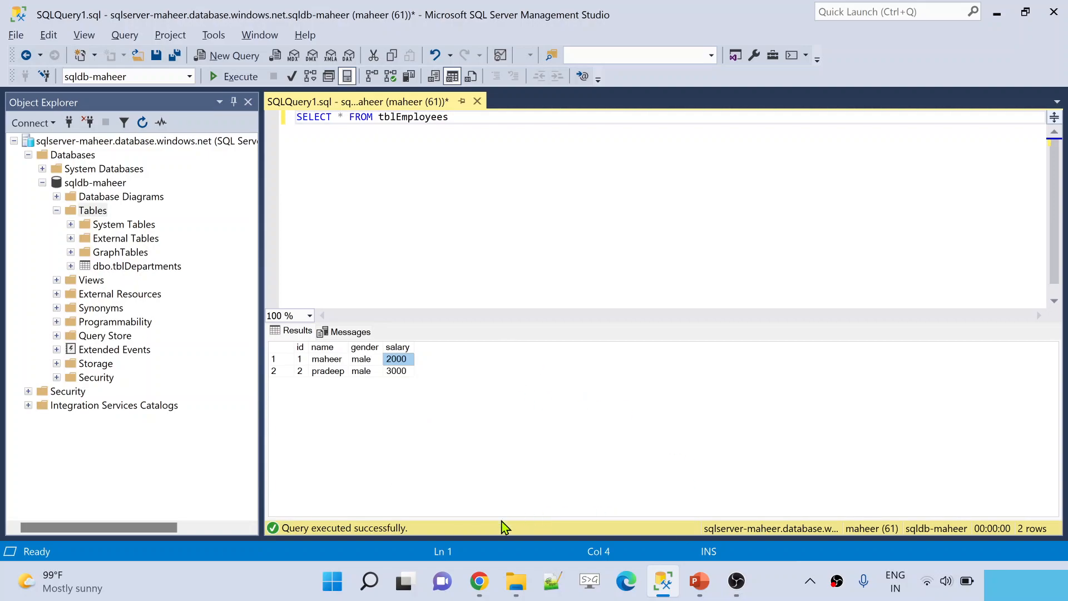
{"action": "left_click", "coordinate": [477, 582]}
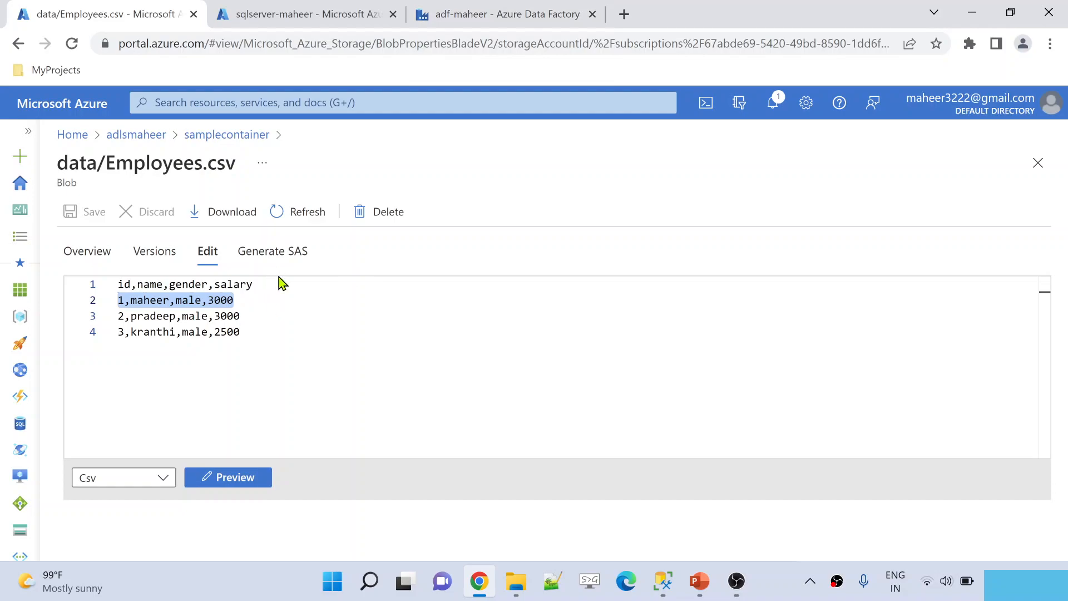
{"action": "key", "text": "alt+Tab"}
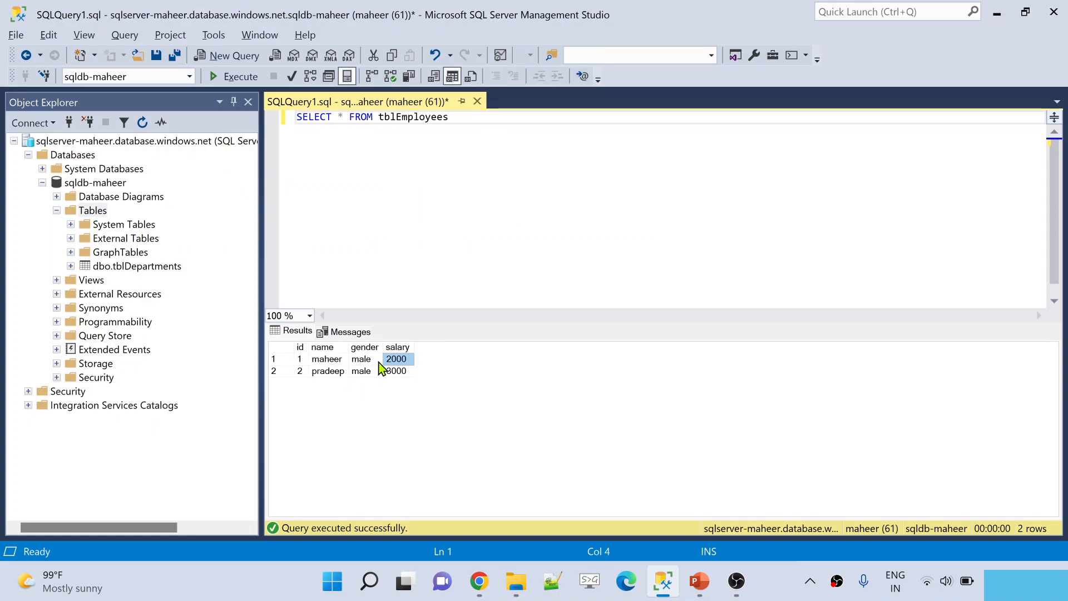
- Switch to Azure Data Factory and add a source named empSource to dataflow1, using the employeesCsv dataset
{"action": "key", "text": "alt+Tab"}
{"action": "left_click", "coordinate": [564, 15]}
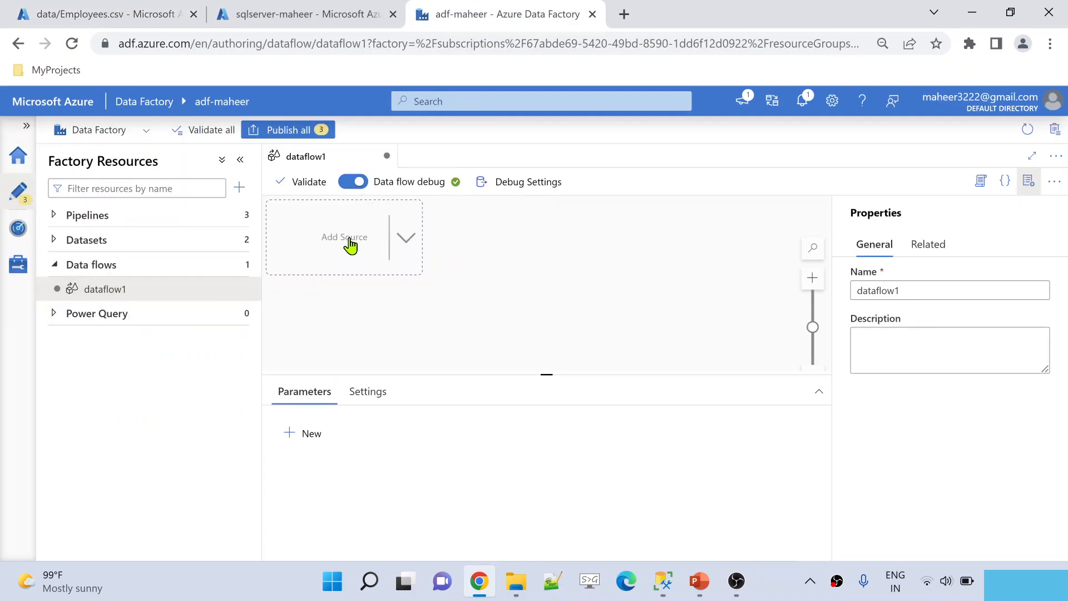
{"action": "left_click", "coordinate": [350, 244]}
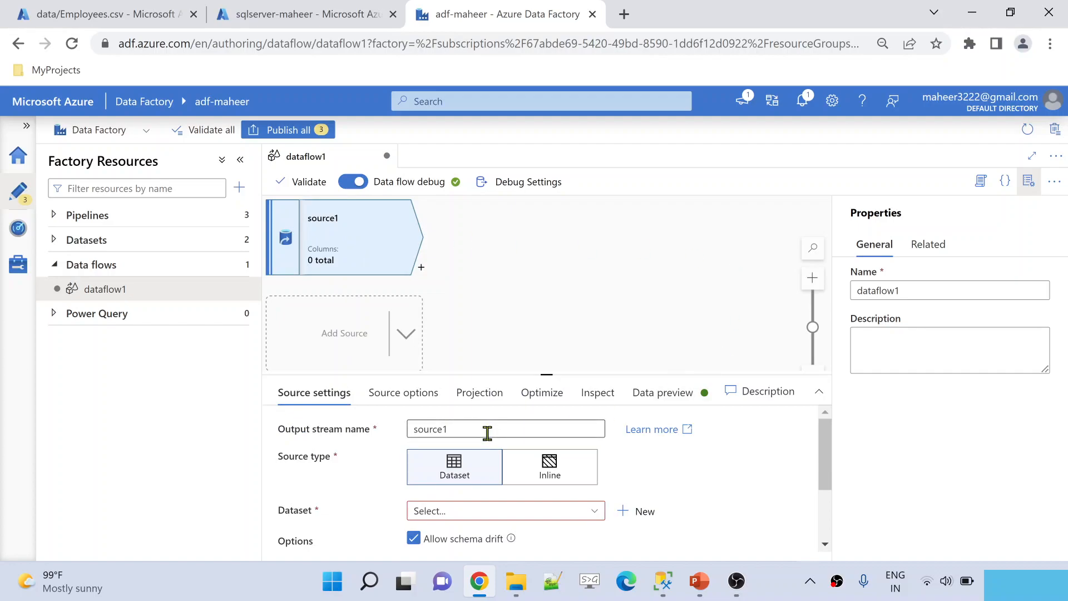
{"action": "left_click_drag", "start_coordinate": [466, 432], "coordinate": [336, 429]}
{"action": "type", "text": "empSource"}
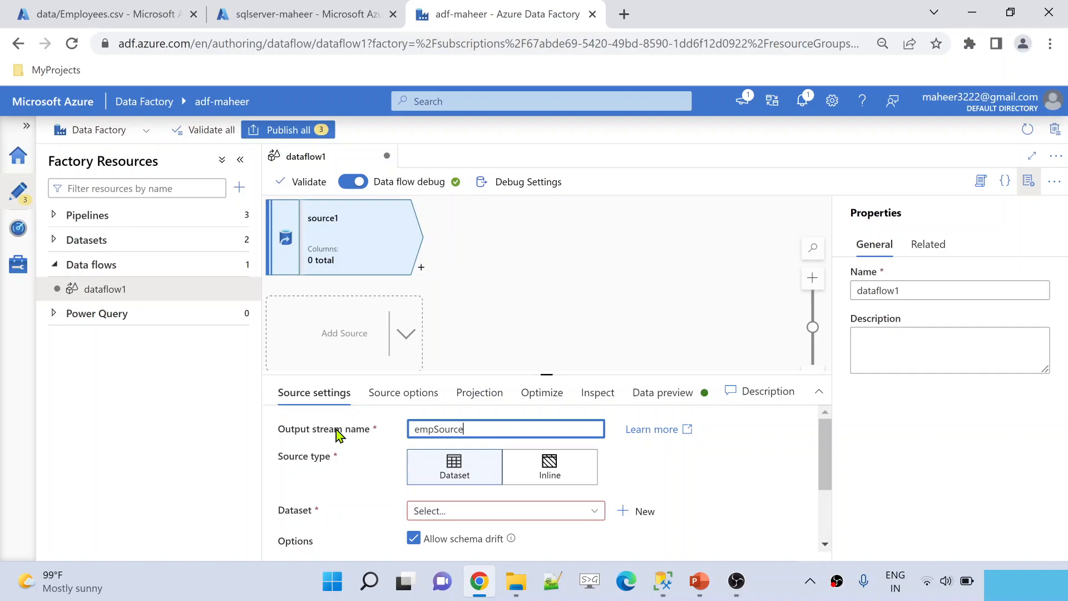
{"action": "left_click_drag", "start_coordinate": [546, 372], "coordinate": [548, 245]}
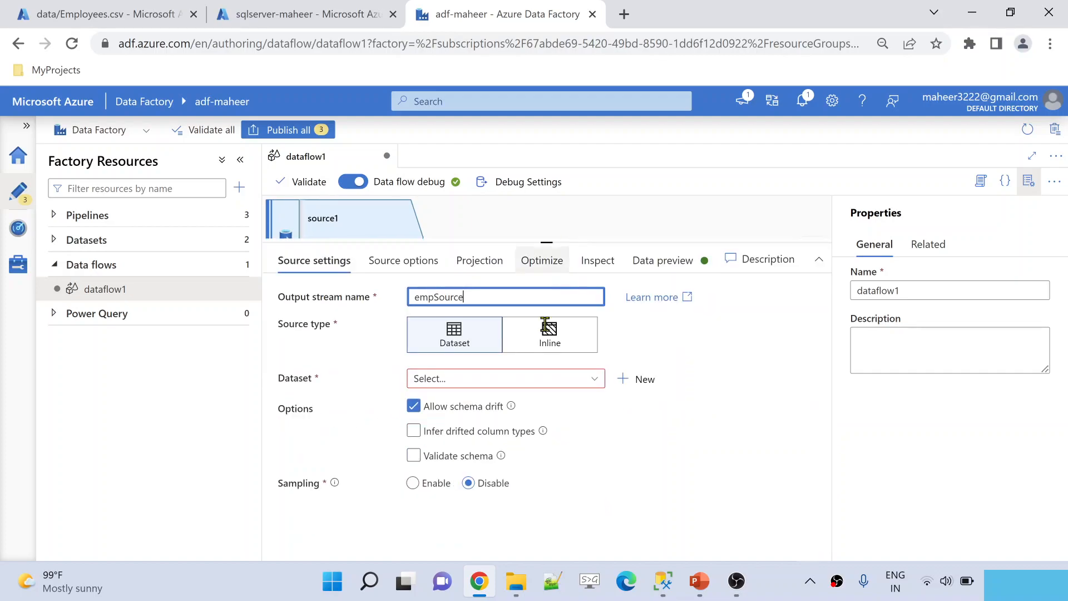
{"action": "left_click", "coordinate": [531, 382]}
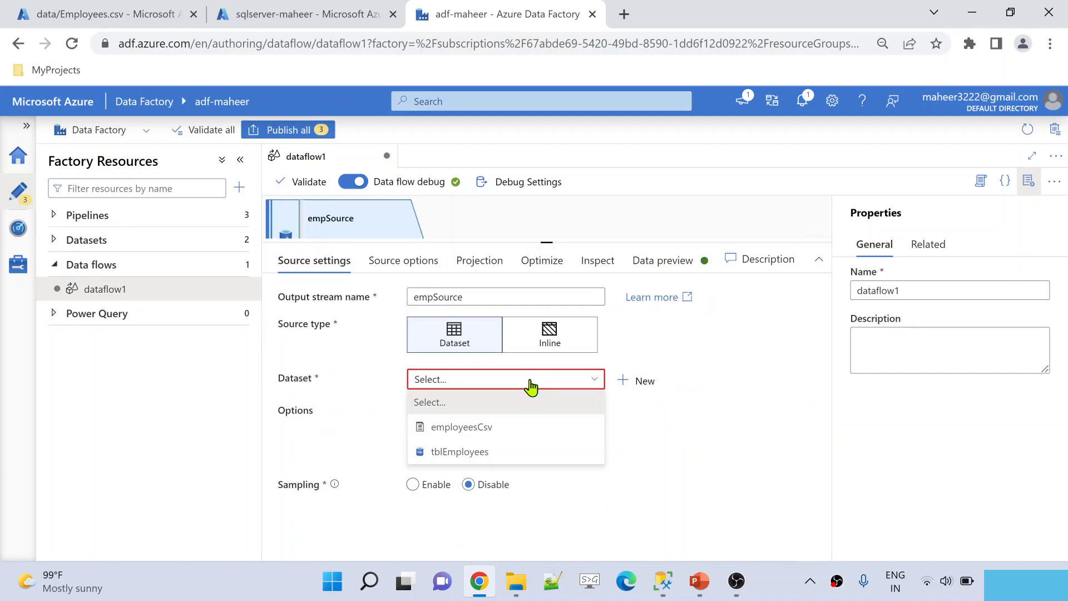
{"action": "left_click", "coordinate": [496, 428]}
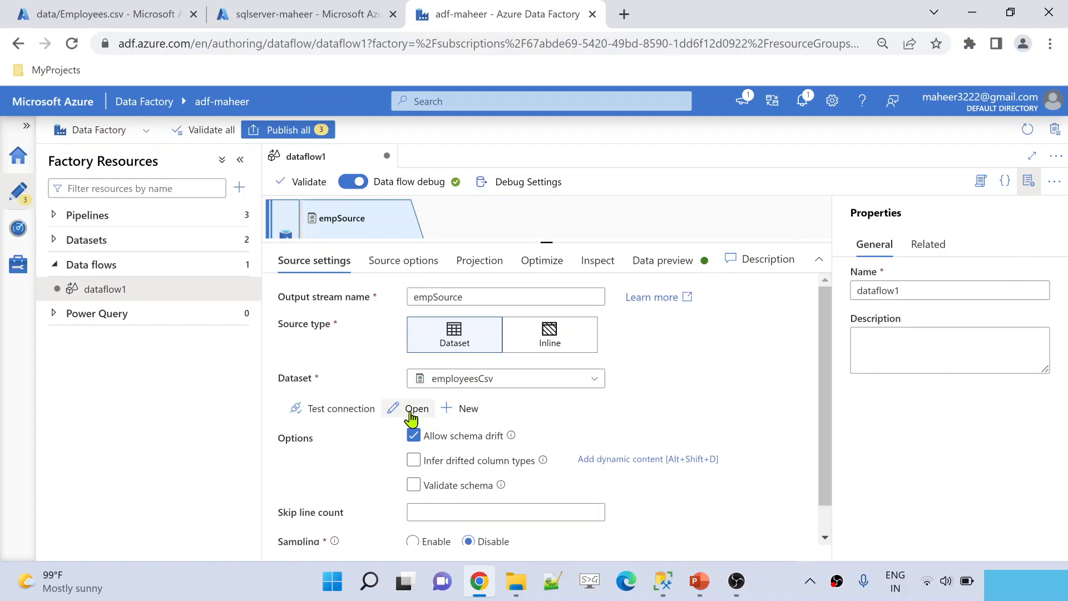
- Check the employeesCsv dataset's file path, return to dataflow1 and hide the factory resources and properties panes
{"action": "left_click", "coordinate": [413, 407]}
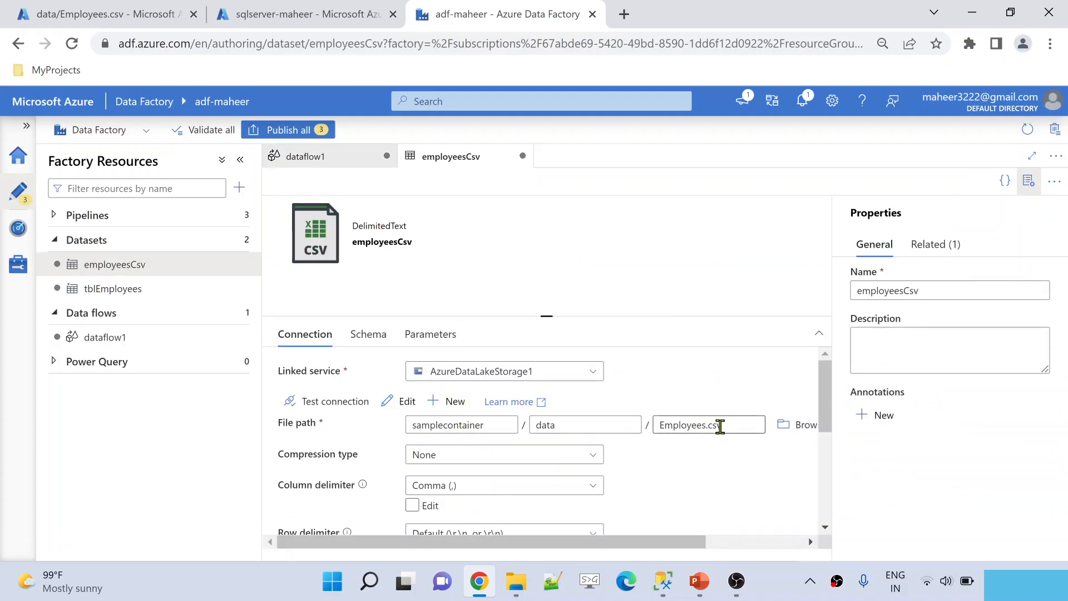
{"action": "left_click", "coordinate": [310, 155]}
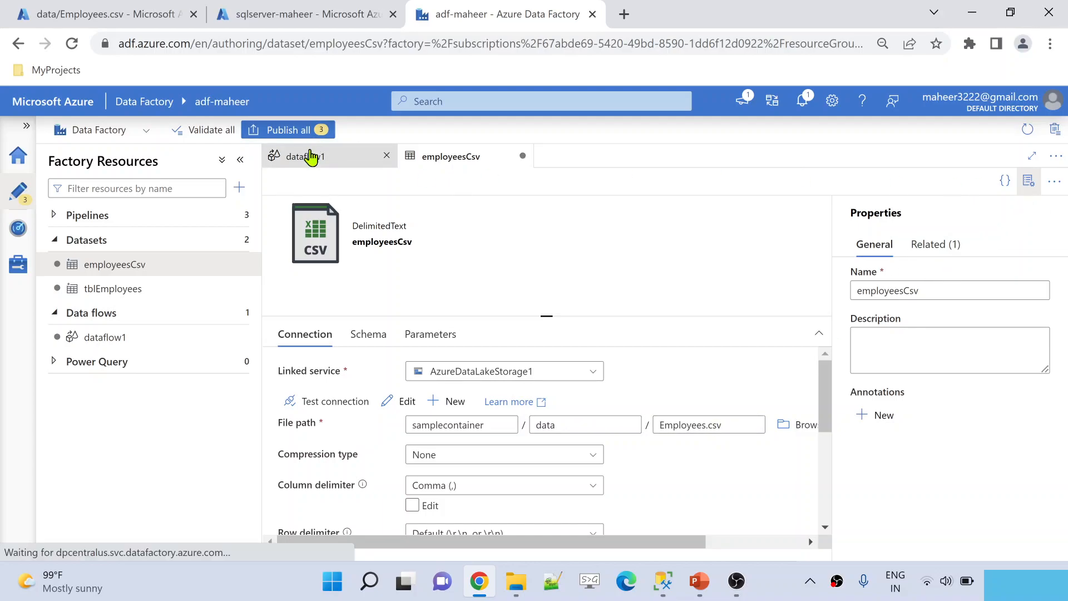
{"action": "left_click", "coordinate": [239, 160]}
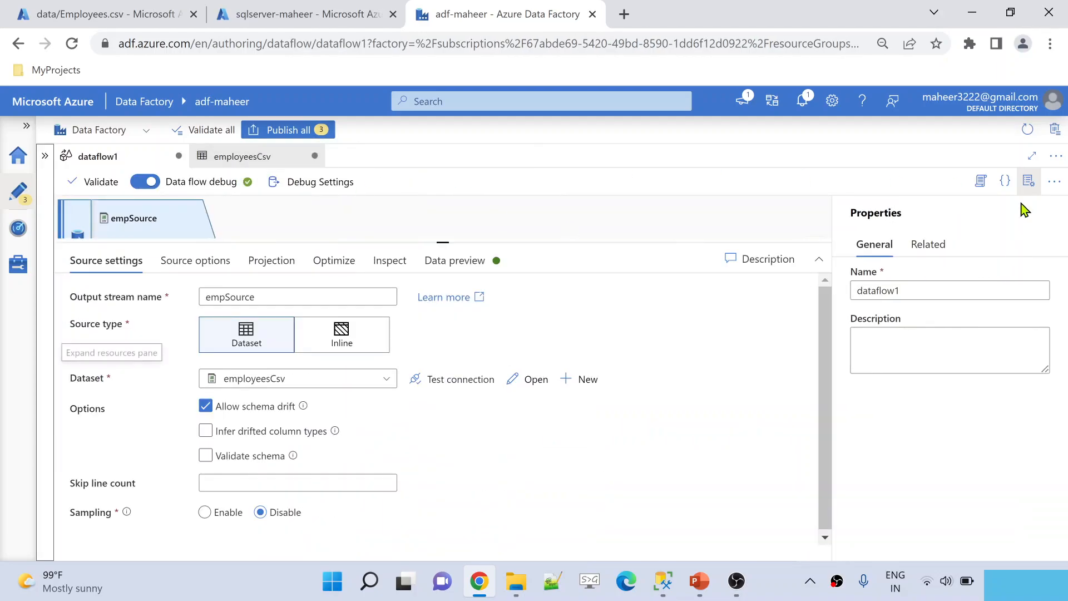
{"action": "left_click", "coordinate": [1030, 184]}
{"action": "left_click", "coordinate": [1038, 188]}
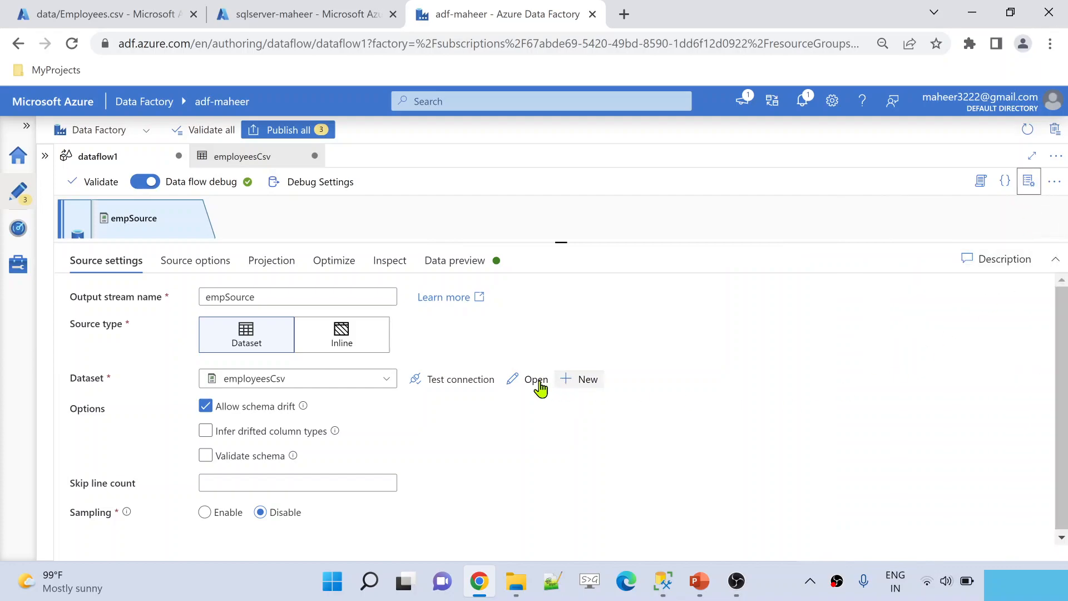
- Load the data preview of empSource to examine its employee rows
{"action": "left_click", "coordinate": [456, 270]}
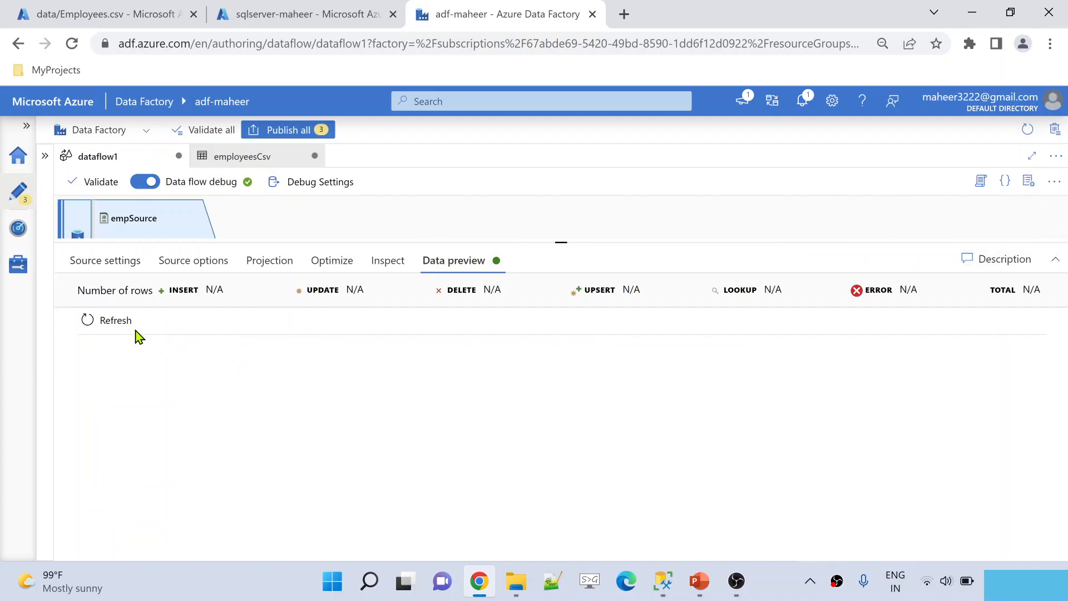
{"action": "left_click", "coordinate": [109, 322]}
{"action": "left_click_drag", "start_coordinate": [555, 244], "coordinate": [549, 296]}
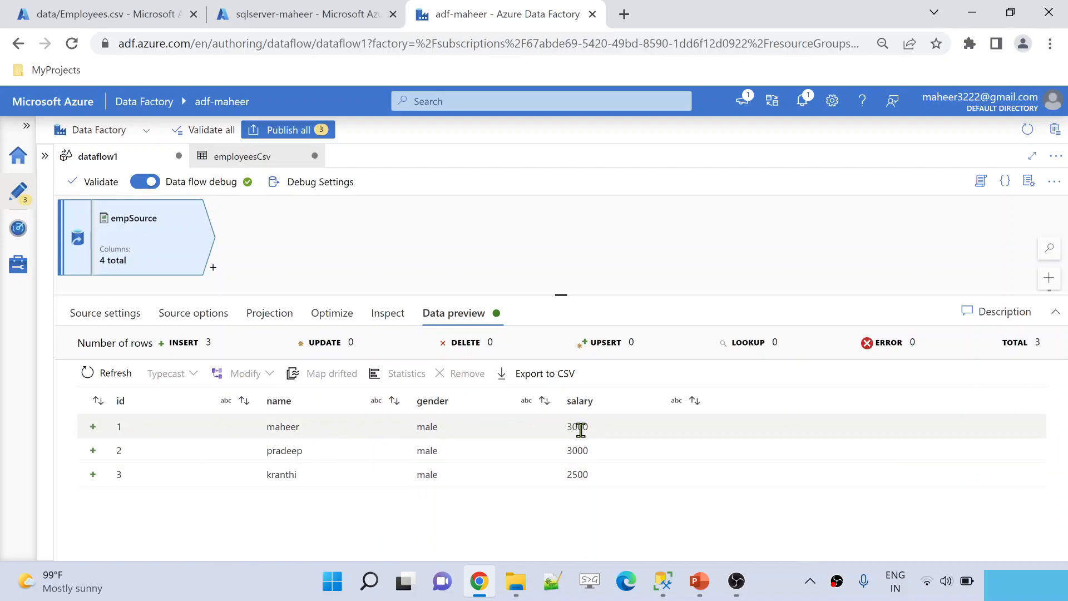
- Add a second source to dataflow1 using the tblEmployees dataset, and check that dataset's linked service and table
{"action": "left_click_drag", "start_coordinate": [600, 295], "coordinate": [559, 459]}
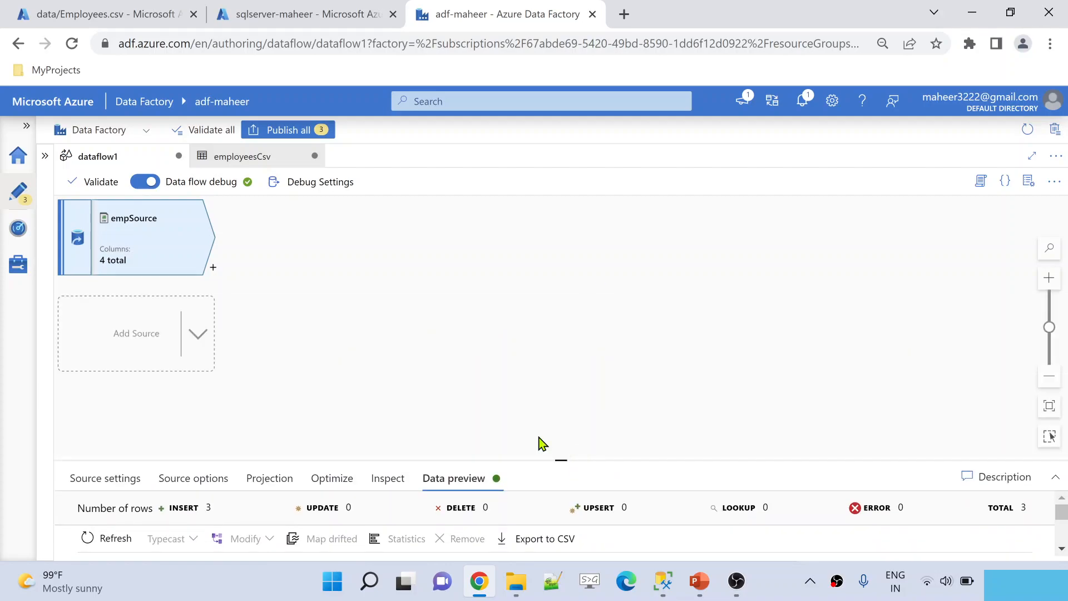
{"action": "left_click", "coordinate": [121, 336]}
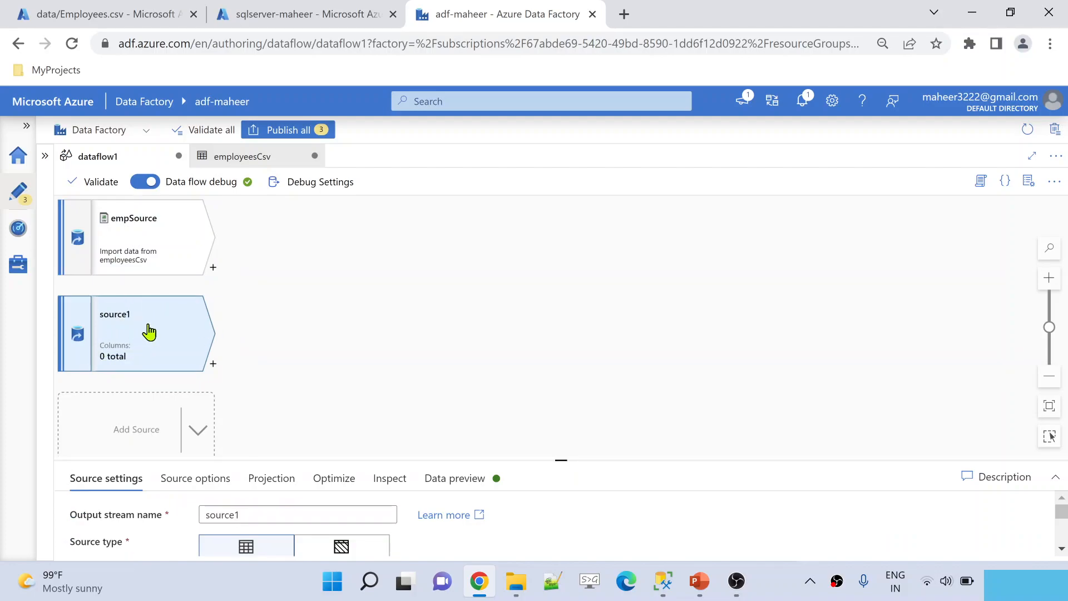
{"action": "left_click_drag", "start_coordinate": [336, 459], "coordinate": [356, 303]}
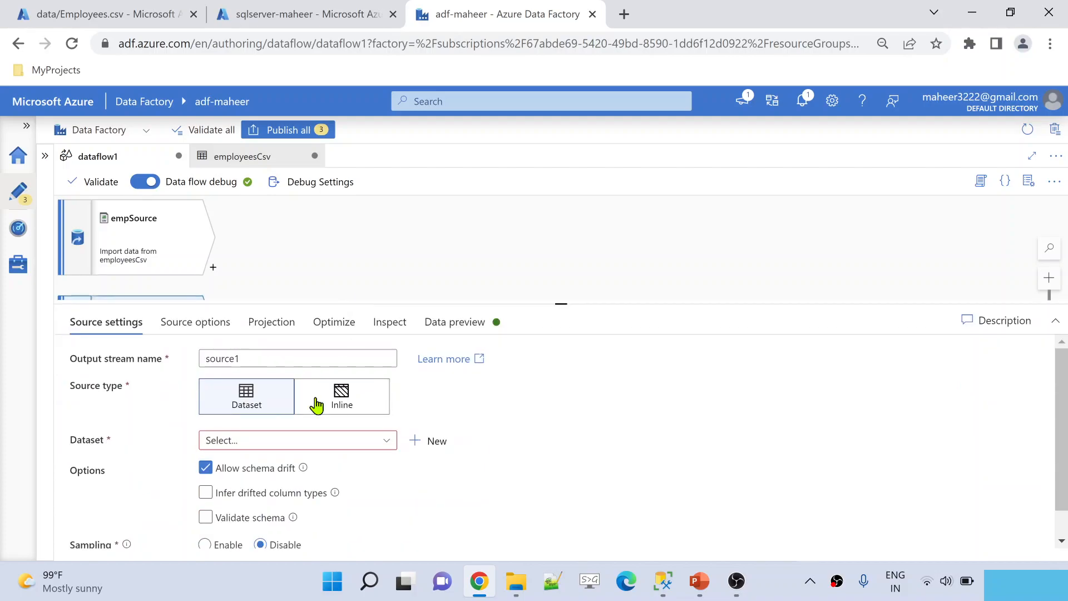
{"action": "left_click", "coordinate": [292, 448]}
{"action": "left_click", "coordinate": [268, 510]}
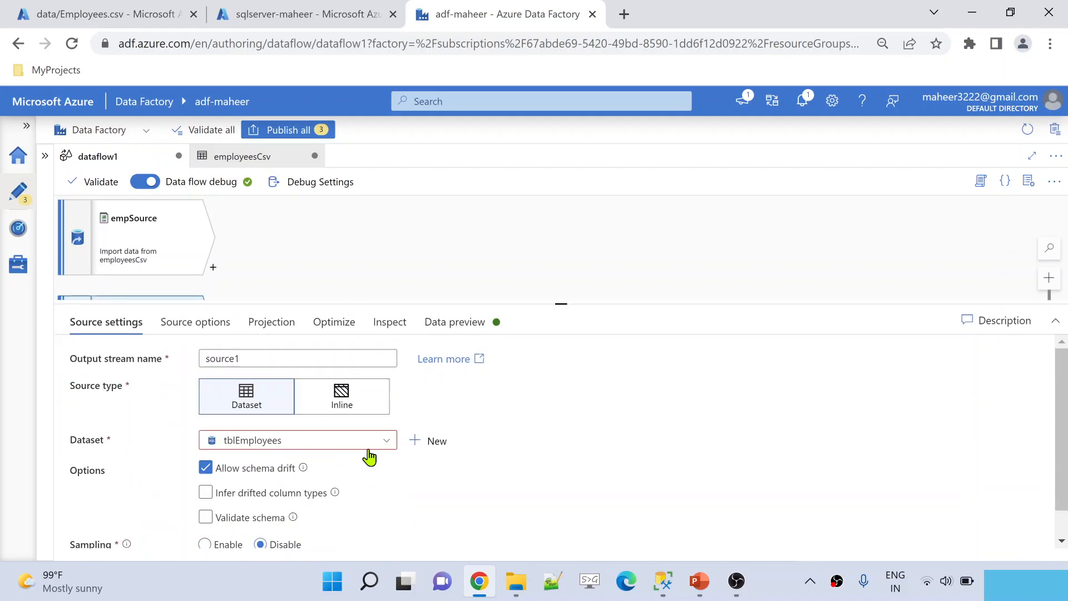
{"action": "left_click", "coordinate": [528, 437]}
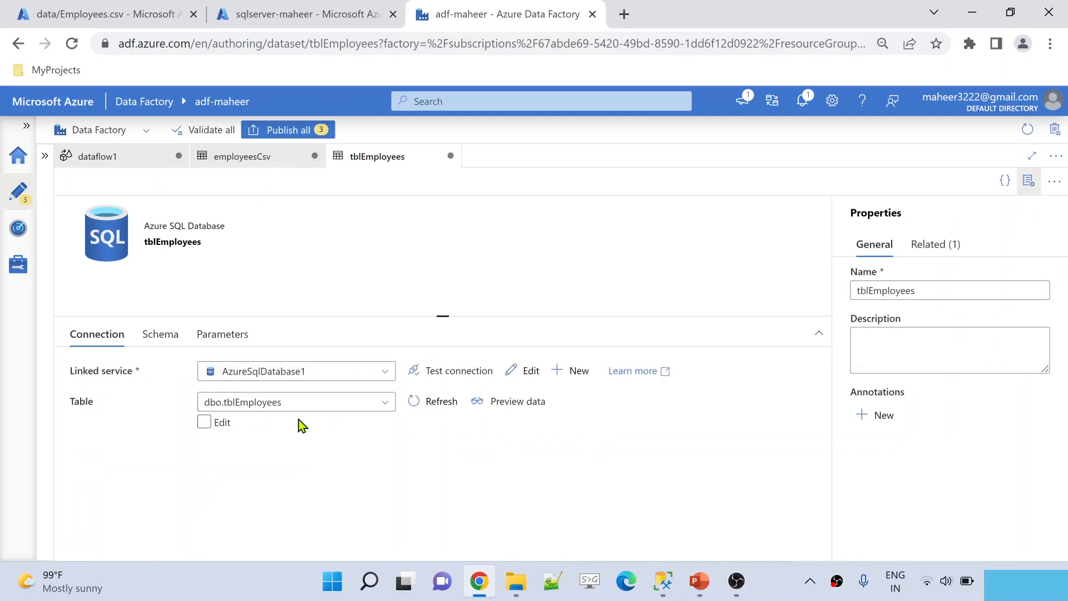
{"action": "left_click", "coordinate": [130, 157]}
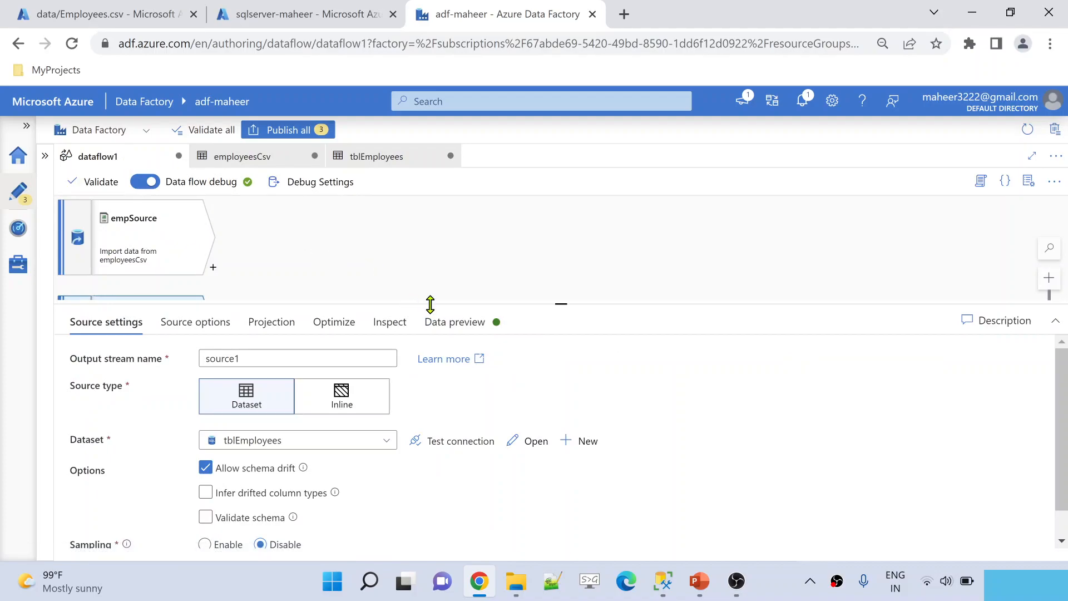
- Set the output stream name of the tblEmployees source to empTable
{"action": "left_click_drag", "start_coordinate": [430, 304], "coordinate": [408, 371]}
{"action": "left_click", "coordinate": [278, 430]}
{"action": "key", "text": "ctrl+a"}
{"action": "type", "text": "emp"}
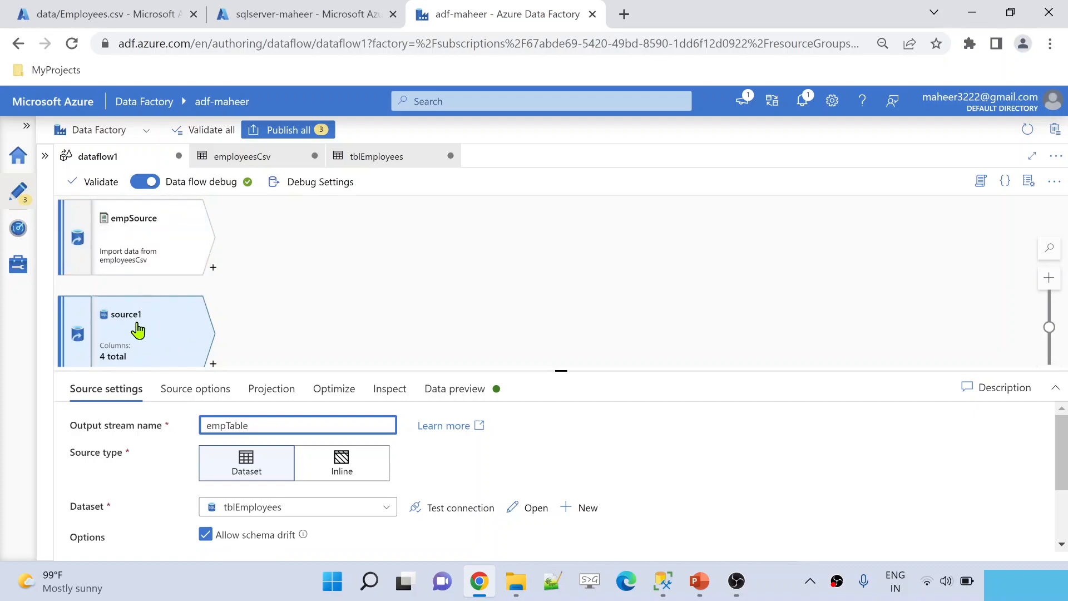
- Load the data preview of empTable to examine the rows stored in the SQL table
{"action": "left_click_drag", "start_coordinate": [376, 370], "coordinate": [398, 284]}
{"action": "left_click", "coordinate": [449, 300]}
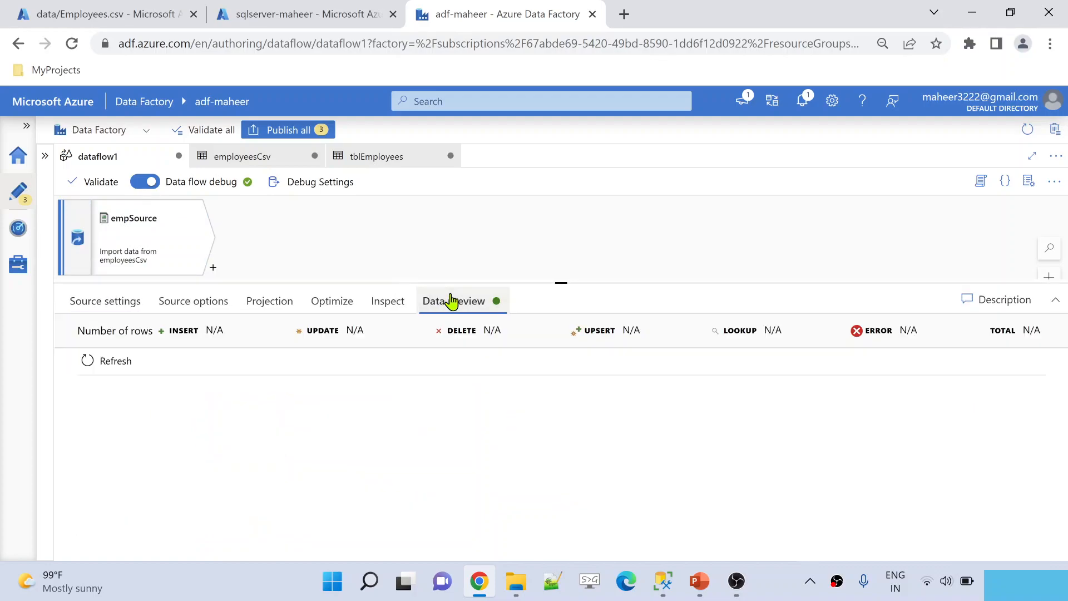
{"action": "left_click", "coordinate": [110, 359]}
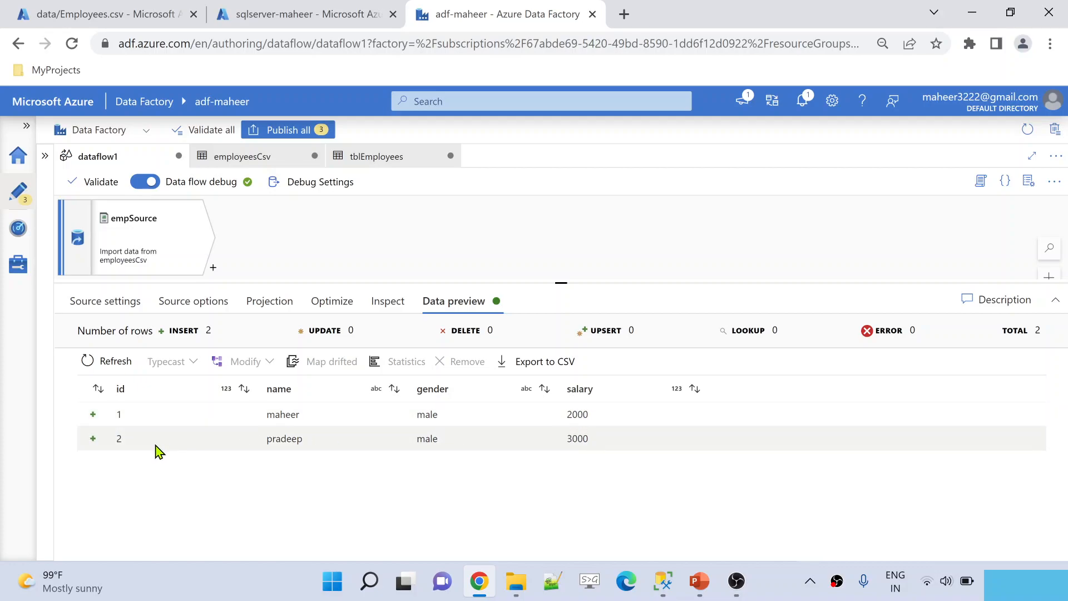
- Switch to the Employees.csv editor, highlight the record with id 3, and return to Azure Data Factory
{"action": "left_click", "coordinate": [143, 18]}
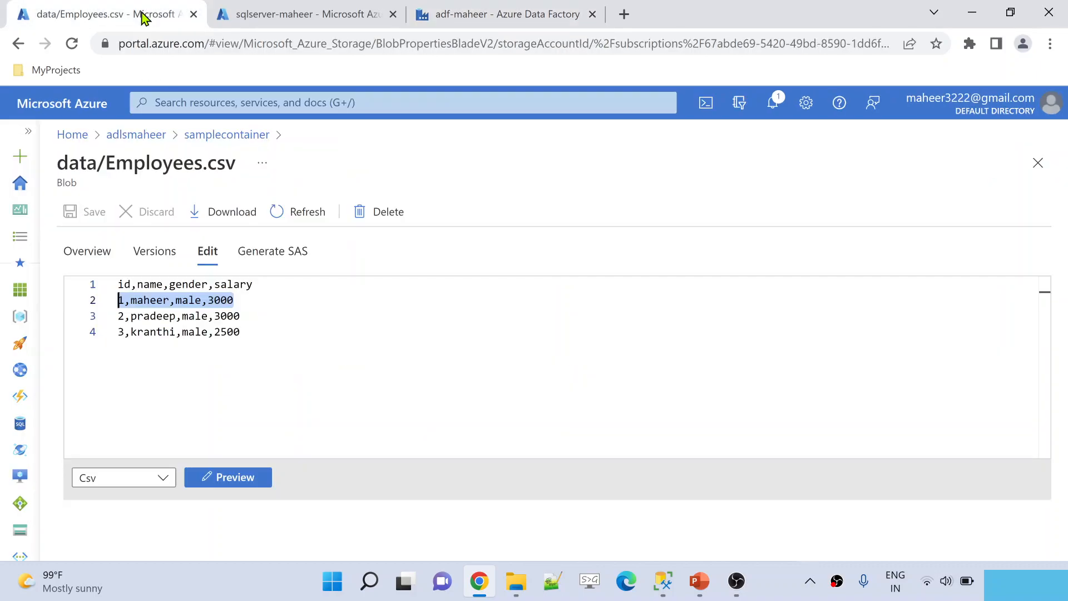
{"action": "left_click_drag", "start_coordinate": [256, 331], "coordinate": [115, 341]}
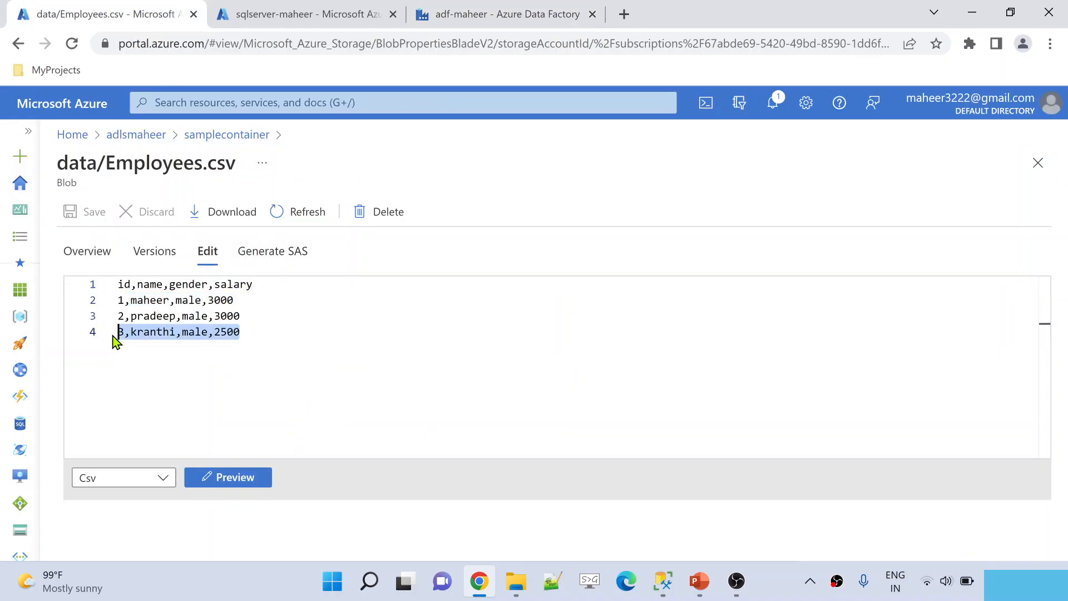
{"action": "left_click", "coordinate": [445, 16]}
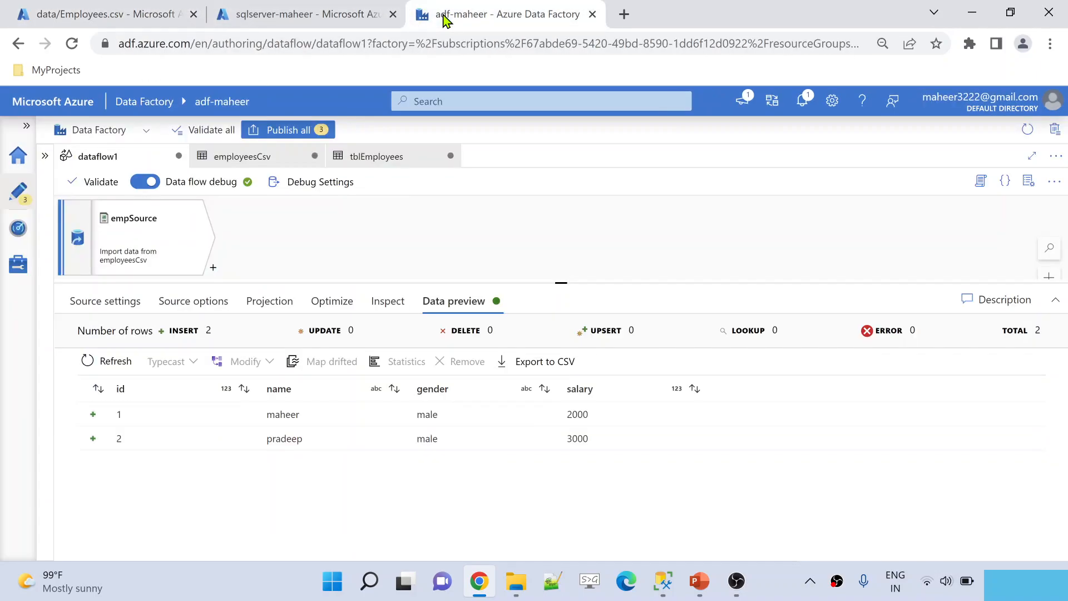
- Add a Derived Column transformation after empSource and set its output stream name to hashCsv
{"action": "left_click_drag", "start_coordinate": [522, 281], "coordinate": [347, 398]}
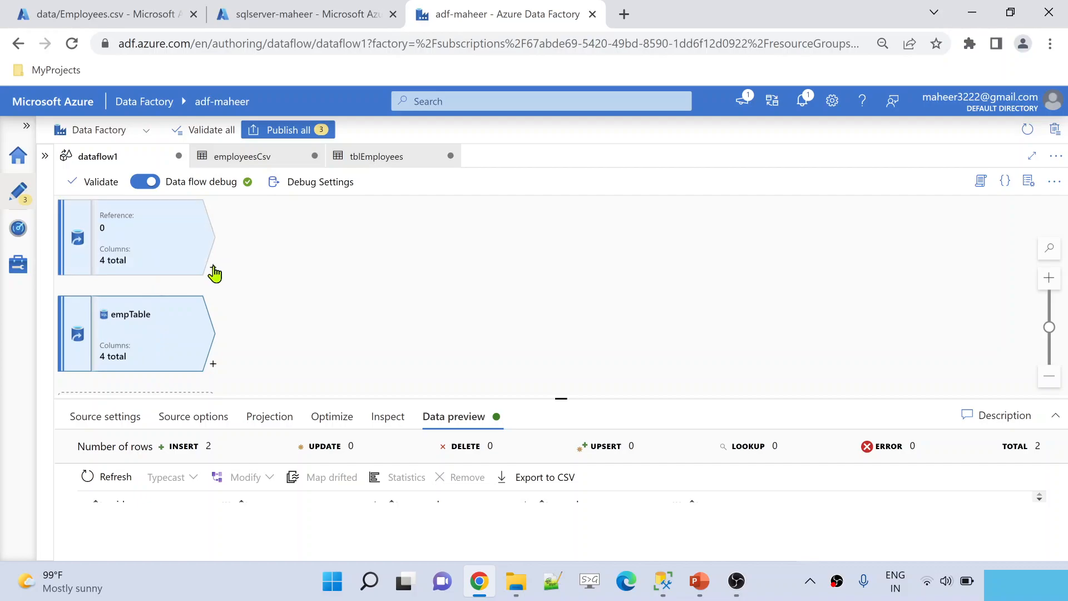
{"action": "left_click", "coordinate": [210, 270]}
{"action": "type", "text": "der"}
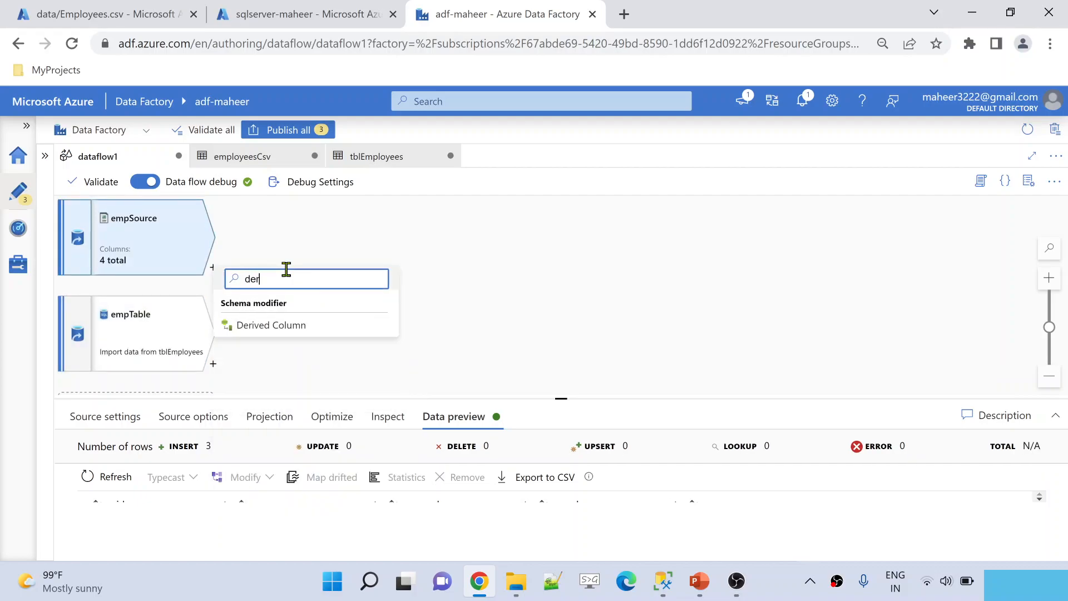
{"action": "left_click", "coordinate": [289, 327]}
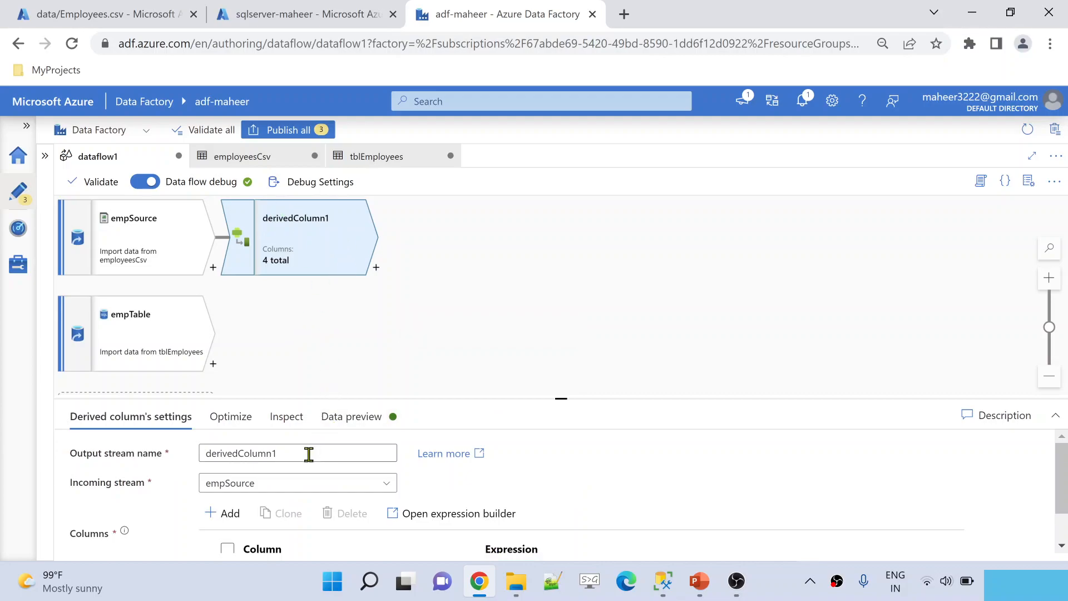
{"action": "double_click", "coordinate": [302, 457]}
{"action": "type", "text": "hashCsv"}
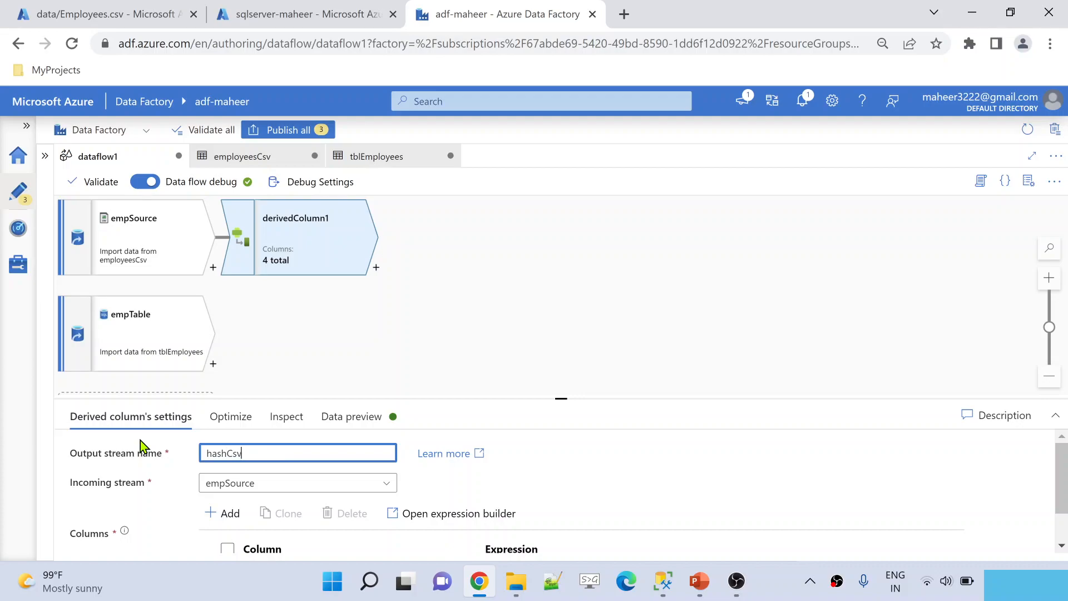
- Name the derived column hashCsv and open the expression builder for its expression
{"action": "left_click_drag", "start_coordinate": [425, 402], "coordinate": [469, 272]}
{"action": "left_click", "coordinate": [362, 458]}
{"action": "type", "text": "hashCsv"}
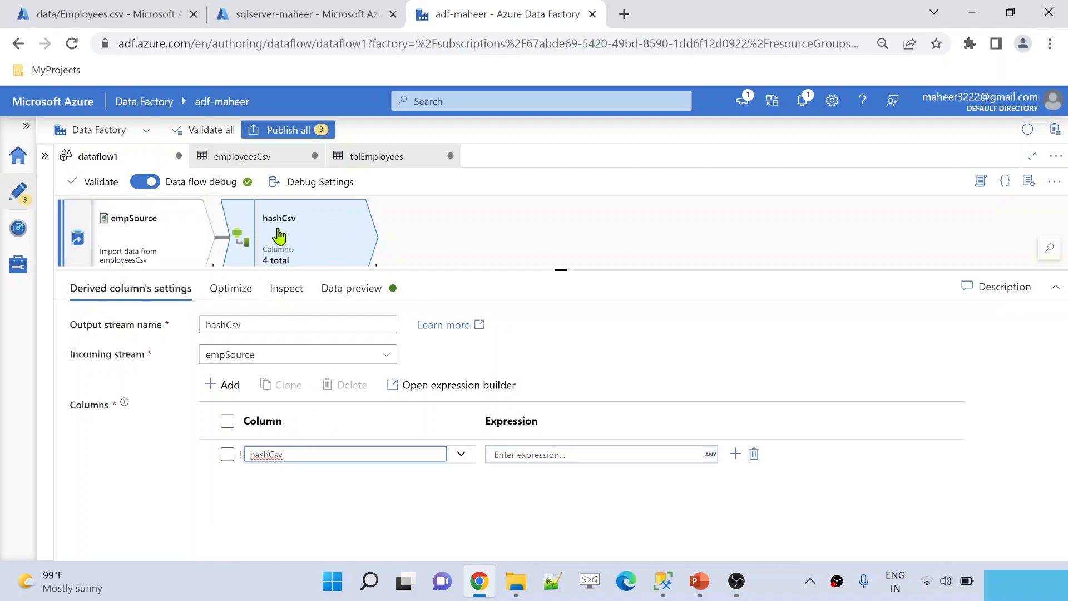
{"action": "left_click", "coordinate": [546, 455]}
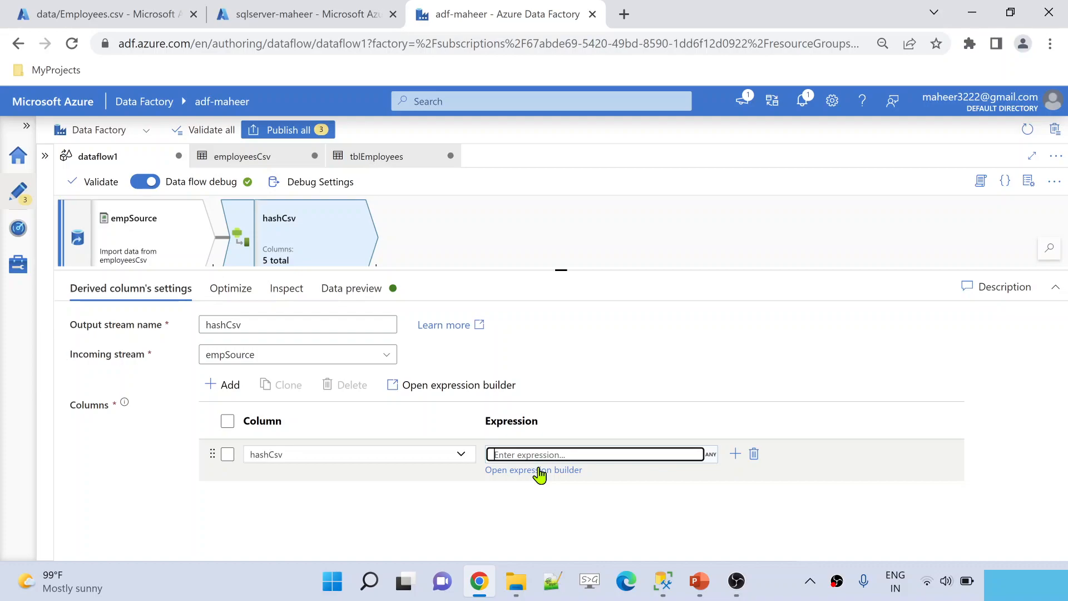
{"action": "left_click", "coordinate": [539, 470]}
{"action": "left_click", "coordinate": [543, 455]}
{"action": "left_click", "coordinate": [536, 473]}
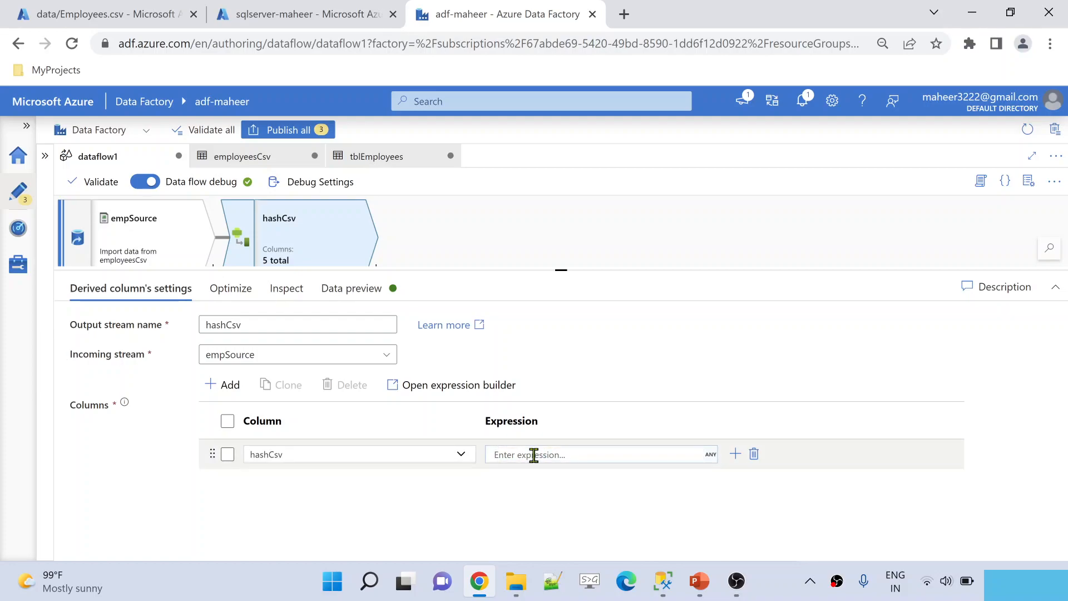
{"action": "left_click", "coordinate": [529, 453]}
{"action": "double_click", "coordinate": [531, 471]}
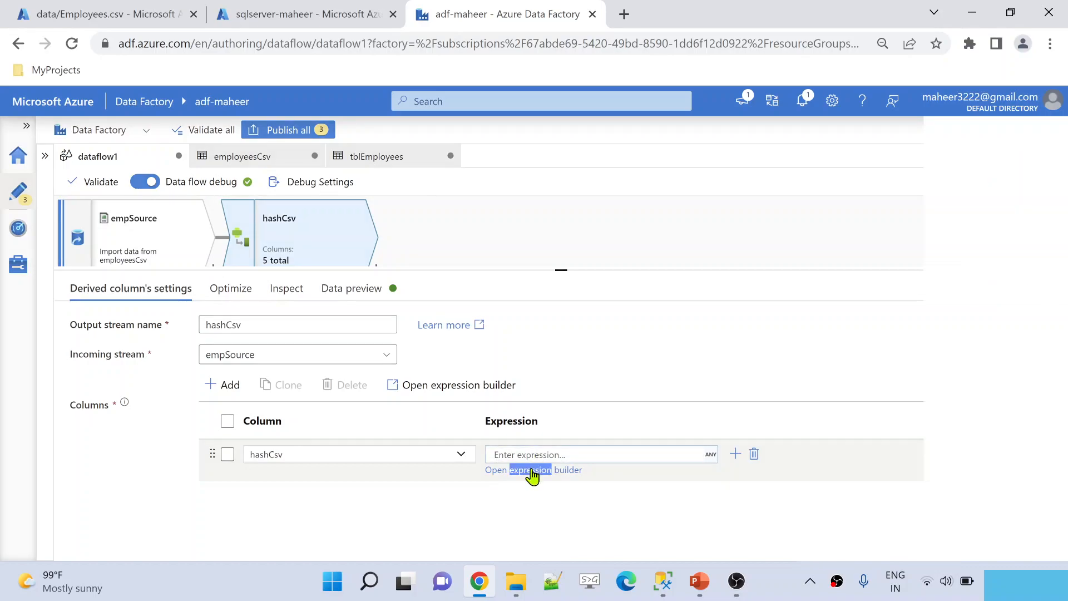
{"action": "left_click", "coordinate": [533, 476]}
- Look up the sha2 function and begin the hashCsv expression with sha2 and a bit length of 256
{"action": "left_click", "coordinate": [567, 362]}
{"action": "type", "text": "sha2"}
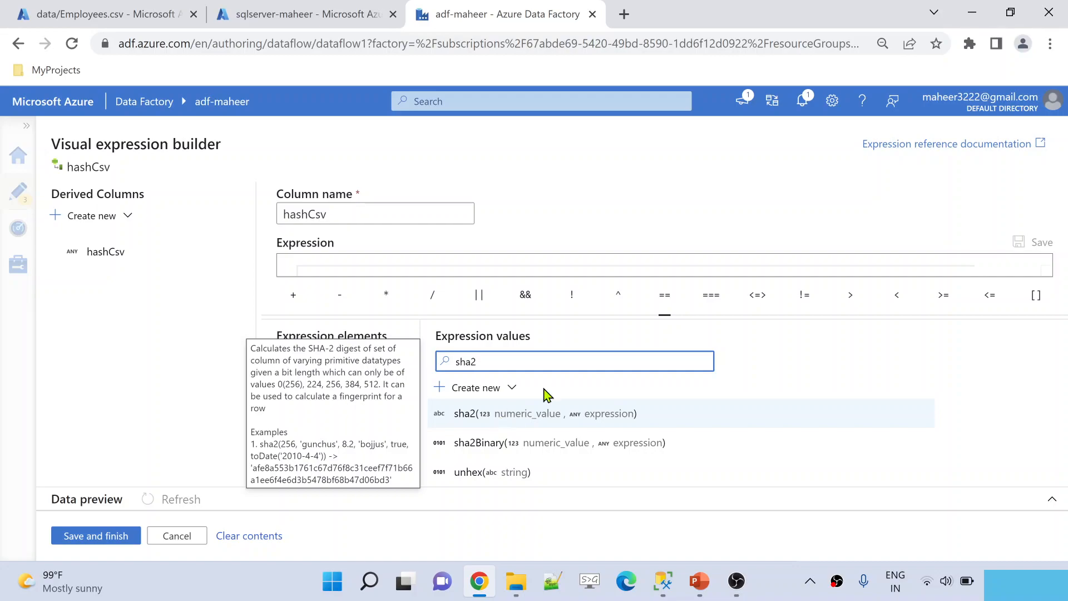
{"action": "left_click_drag", "start_coordinate": [686, 316], "coordinate": [683, 340]}
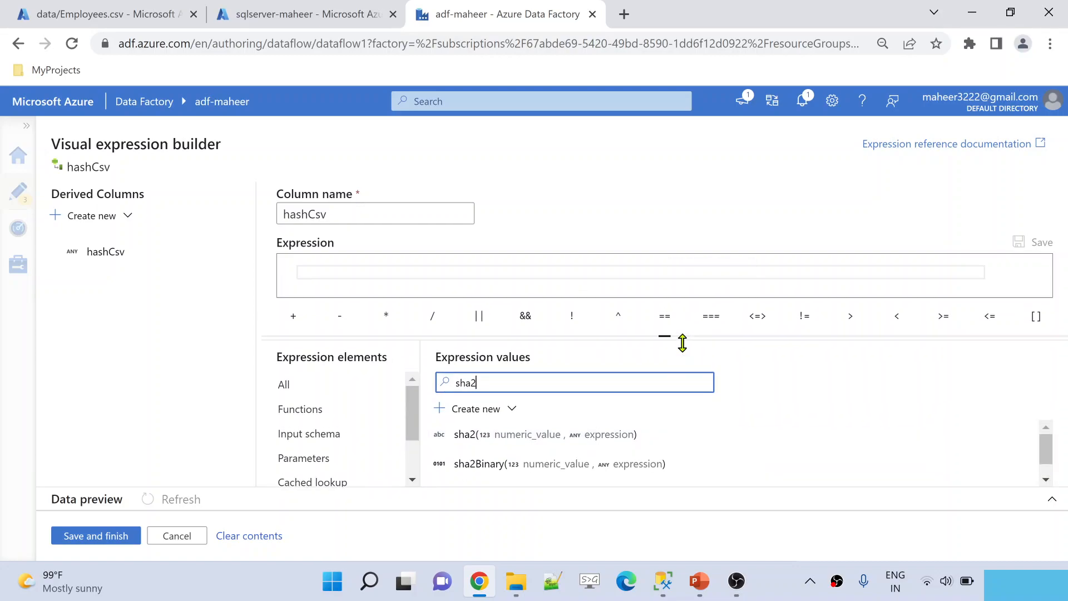
{"action": "left_click", "coordinate": [520, 276]}
{"action": "type", "text": "sha"}
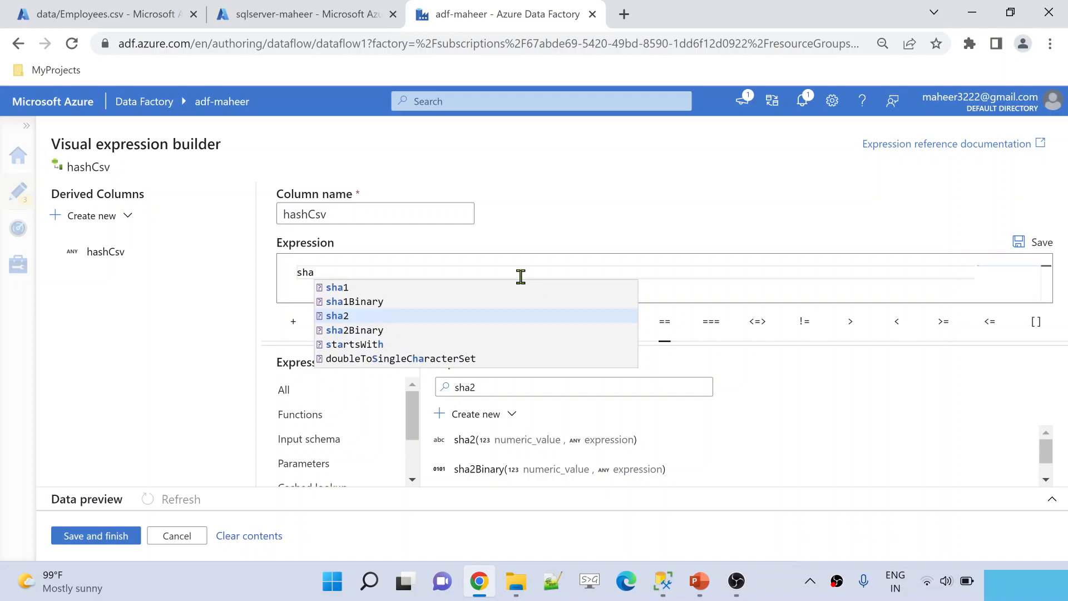
{"action": "type", "text": "2"}
{"action": "key", "text": "Return"}
{"action": "type", "text": "256,"}
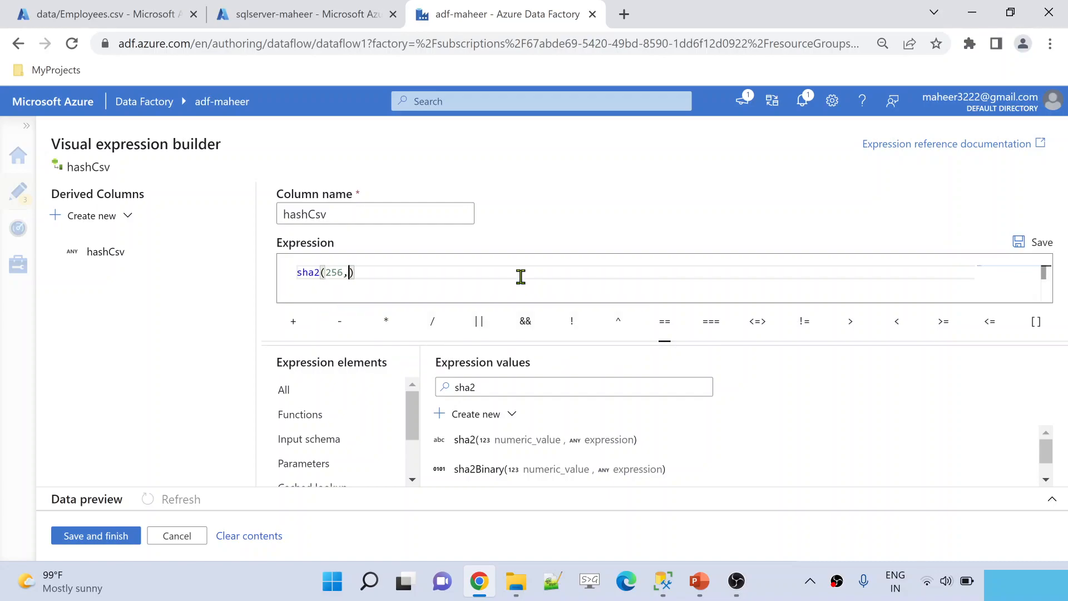
- Insert the id column from the input schema as the argument after 256 in the sha2 function
{"action": "left_click", "coordinate": [348, 445]}
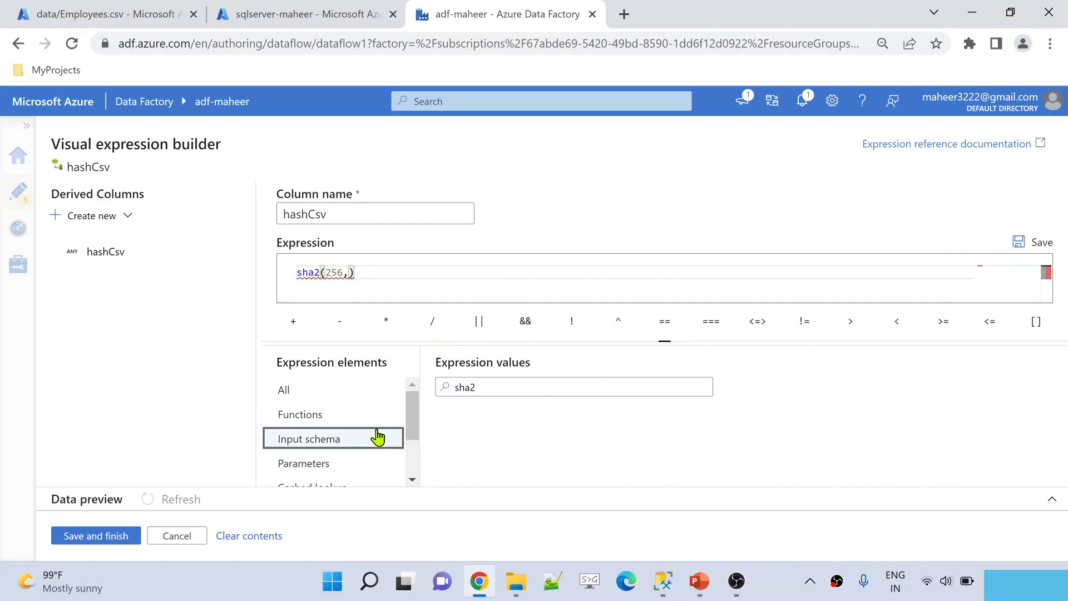
{"action": "left_click", "coordinate": [508, 391]}
{"action": "key", "text": "BackSpace"}
{"action": "key", "text": "BackSpace"}
{"action": "key", "text": "BackSpace"}
{"action": "key", "text": "BackSpace"}
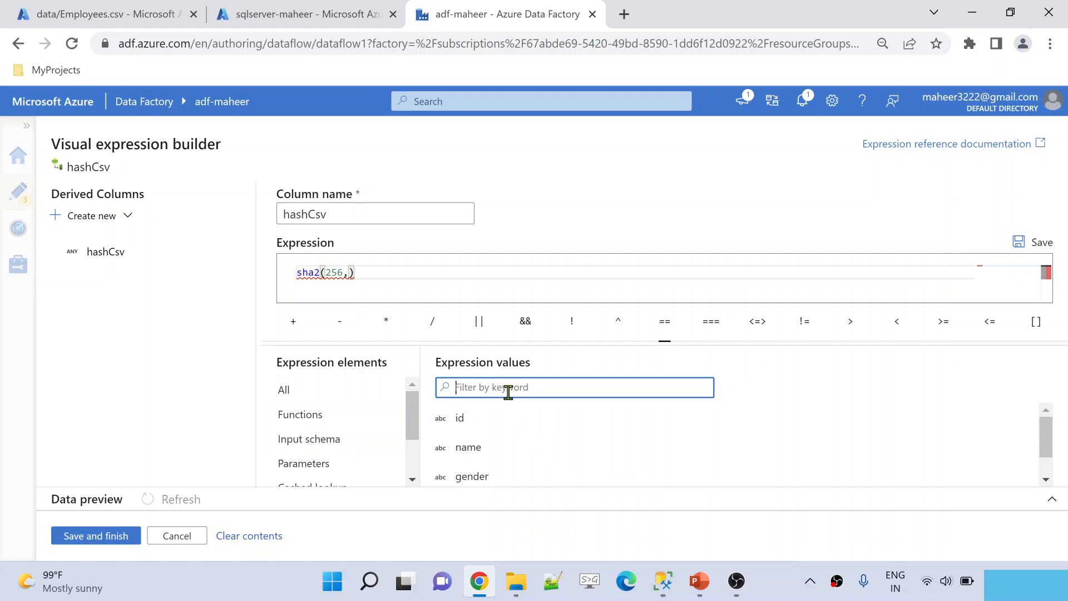
{"action": "left_click", "coordinate": [480, 430]}
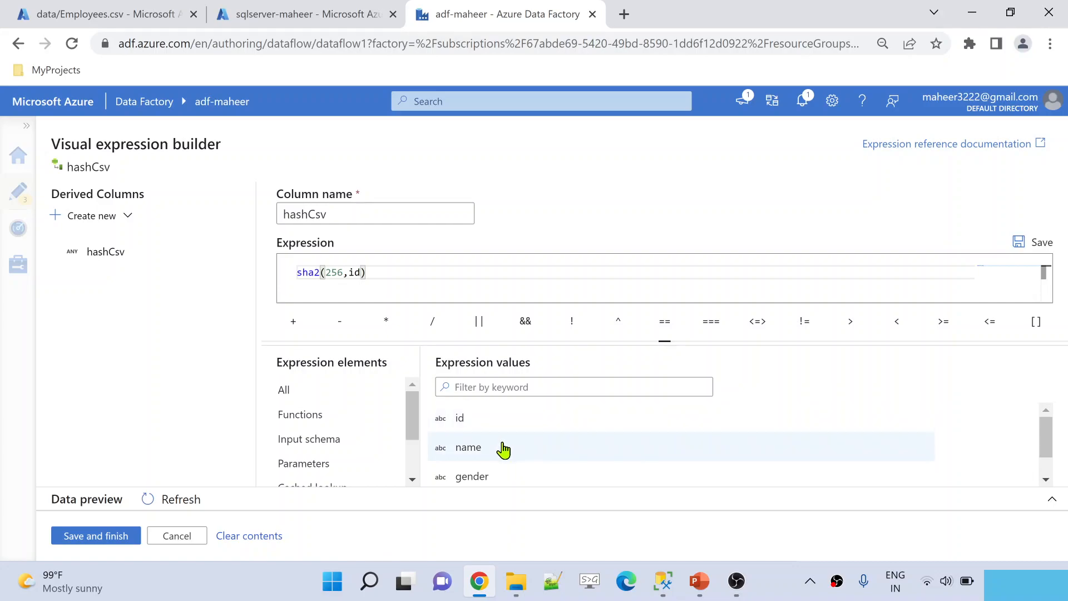
- Extend the sha2 arguments to list id, name, gender and salary individually
{"action": "scroll", "coordinate": [504, 449], "scroll_direction": "down", "scroll_amount": 1}
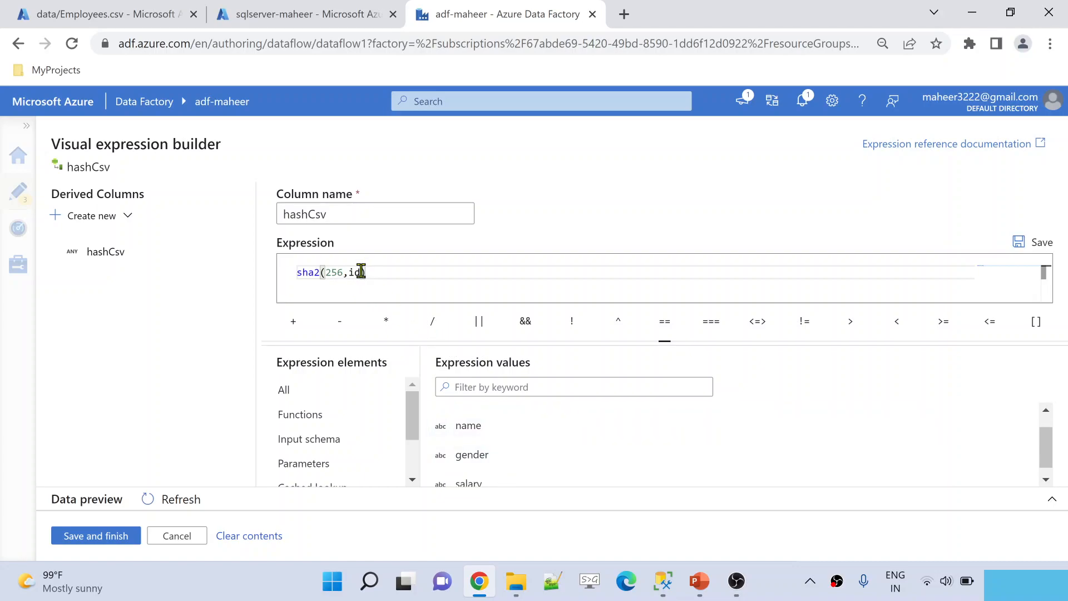
{"action": "key", "text": "BackSpace"}
{"action": "key", "text": "BackSpace"}
{"action": "type", "text": "id,name"}
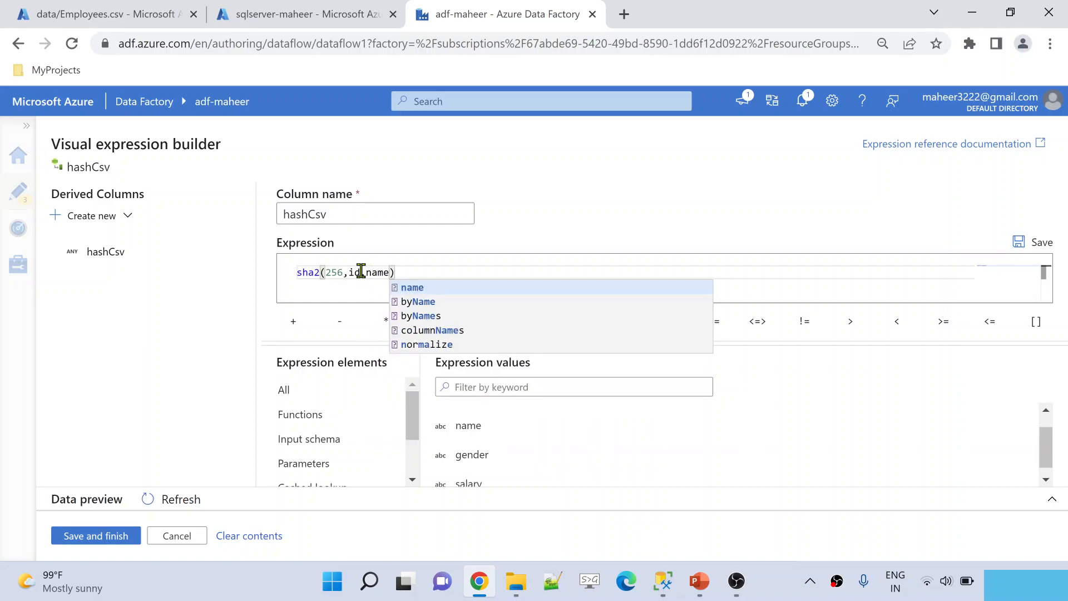
{"action": "type", "text": ",gender"}
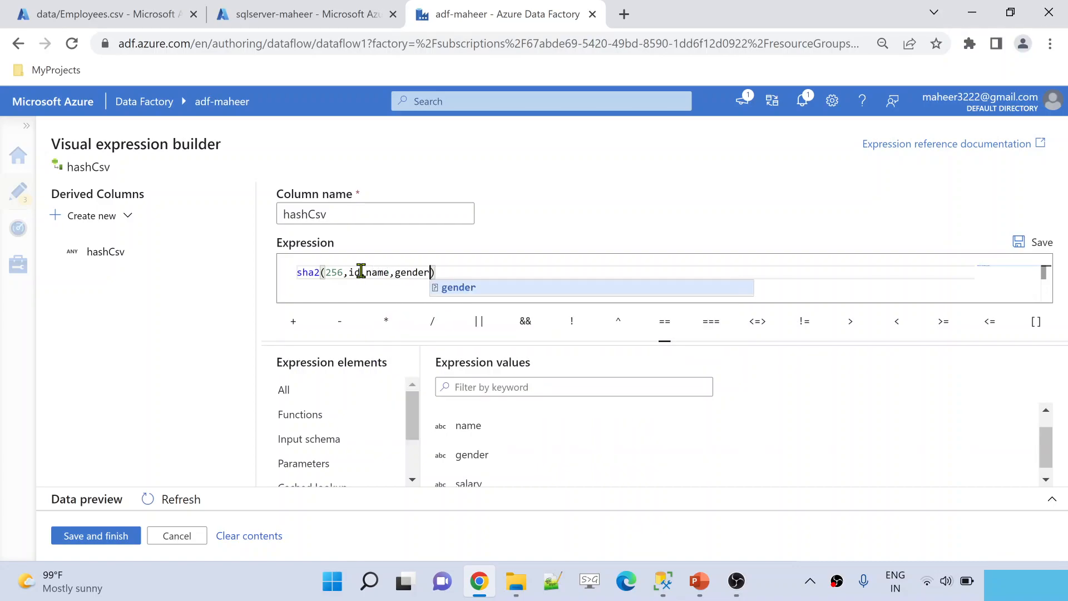
{"action": "type", "text": ",salary"}
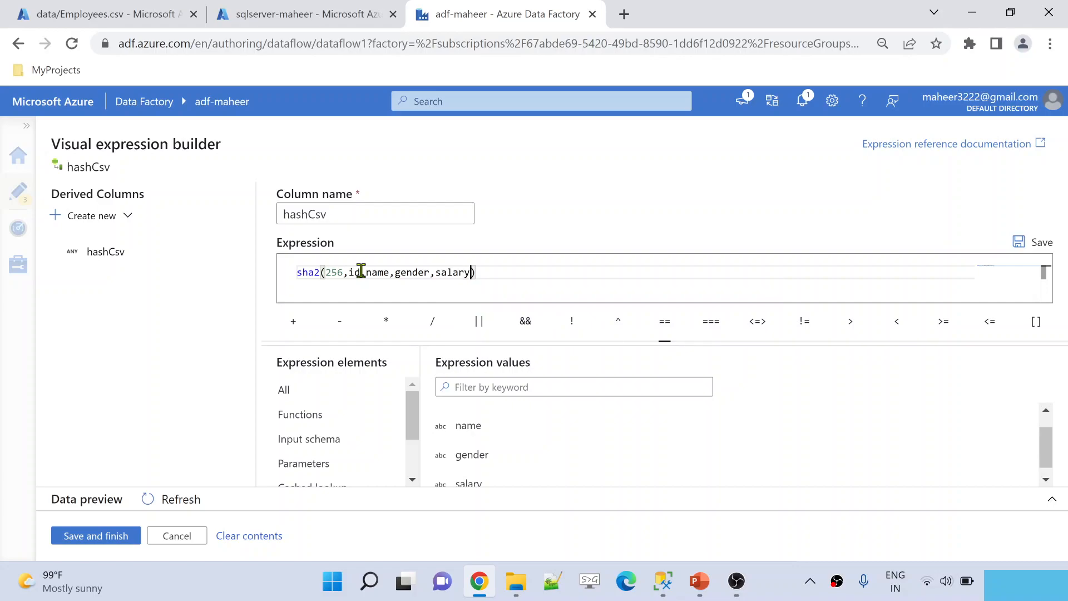
- Replace the listed columns with columns() so the expression reads sha2(256,columns()), and save it
{"action": "left_click", "coordinate": [352, 272], "text": "shift"}
{"action": "key", "text": "BackSpace"}
{"action": "type", "text": "col"}
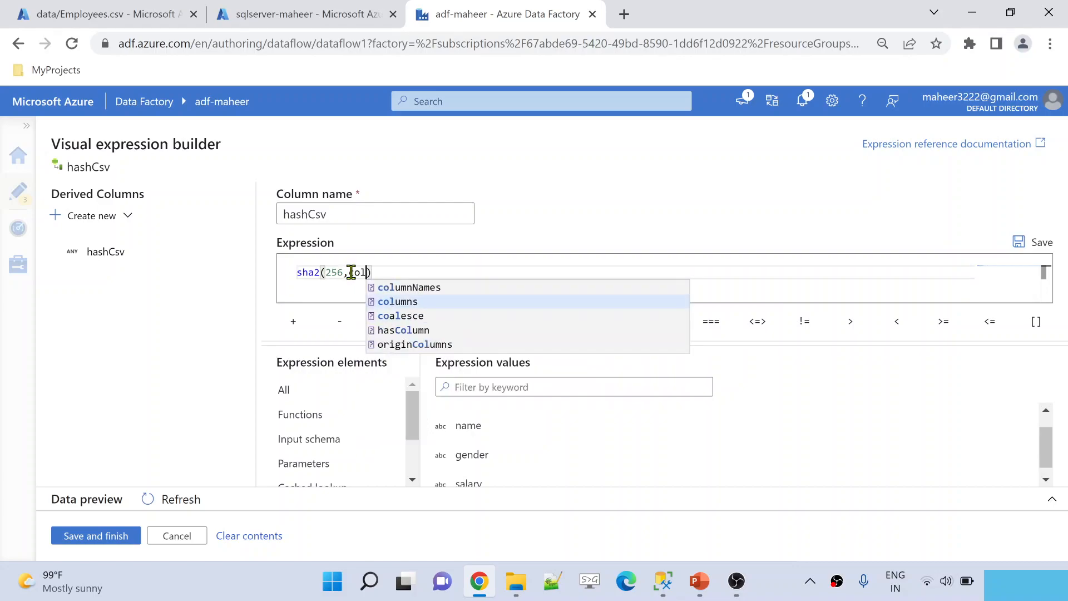
{"action": "left_click", "coordinate": [387, 302]}
{"action": "key", "text": "BackSpace"}
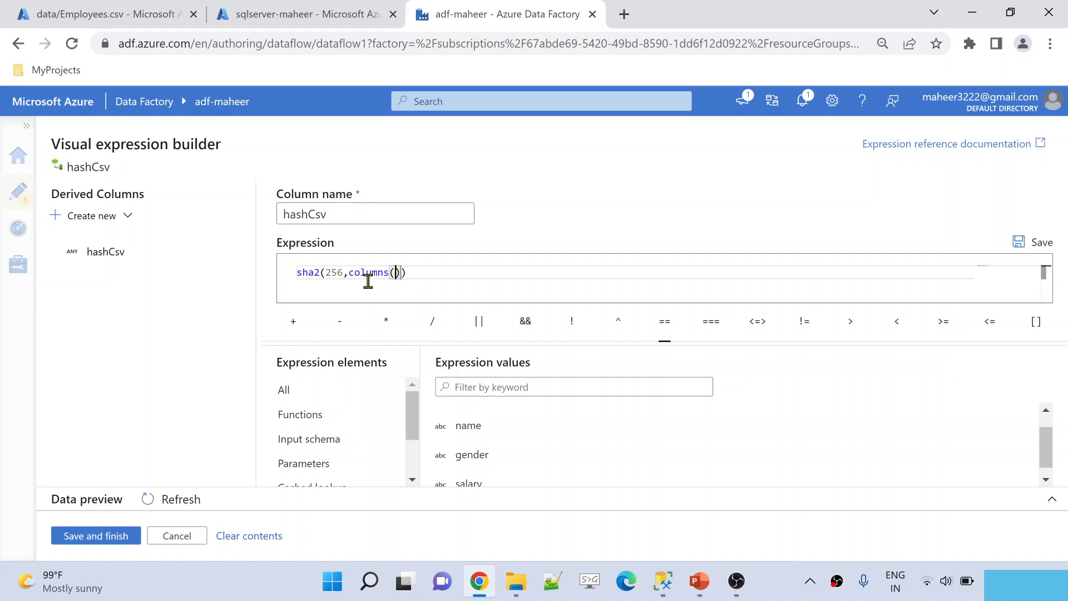
{"action": "left_click", "coordinate": [99, 535]}
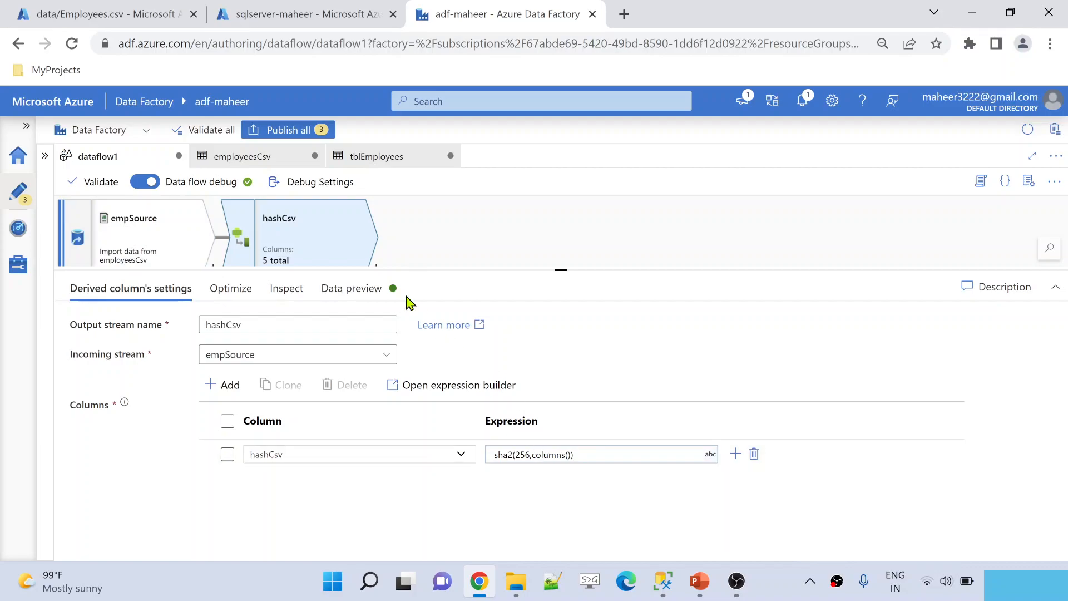
- Load the data preview of the hashCsv derived column to check the generated row hashes
{"action": "left_click", "coordinate": [383, 289]}
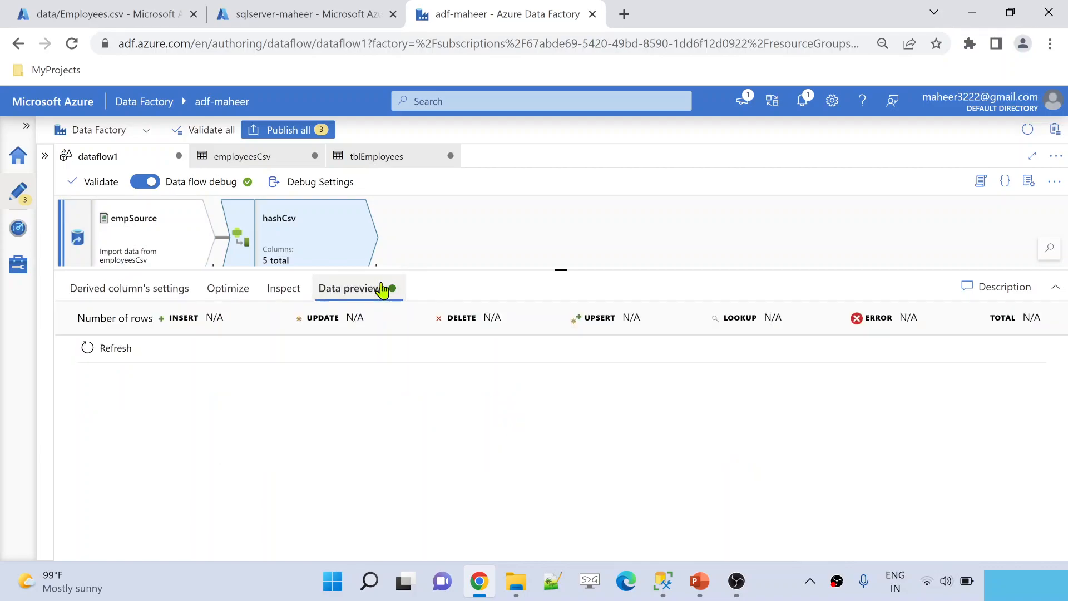
{"action": "left_click", "coordinate": [112, 350]}
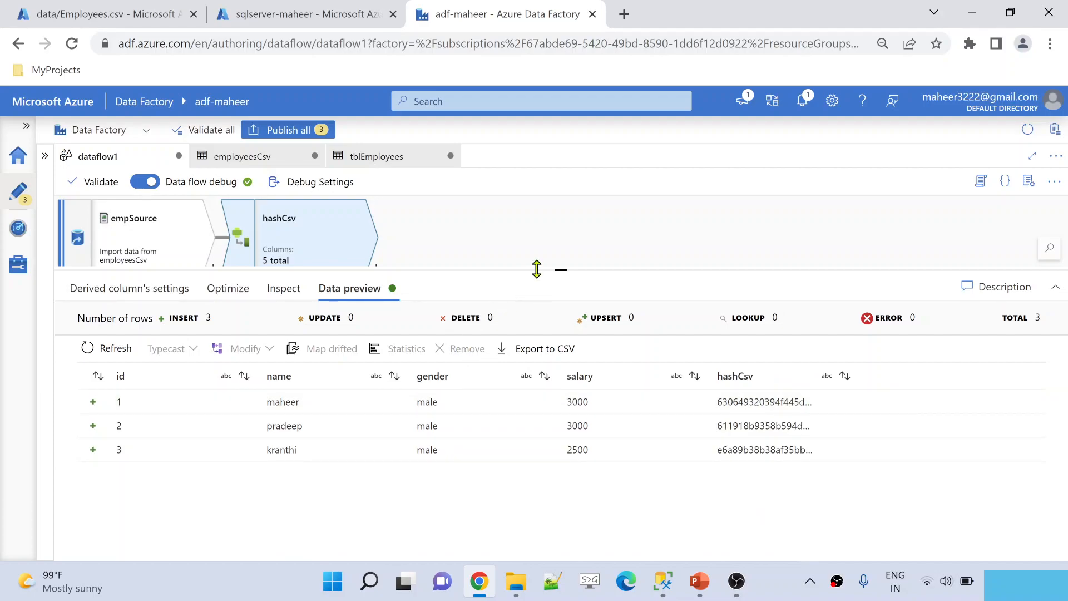
- Add a Derived Column transformation after empTable and name its output stream hashSql
{"action": "left_click_drag", "start_coordinate": [537, 269], "coordinate": [537, 403]}
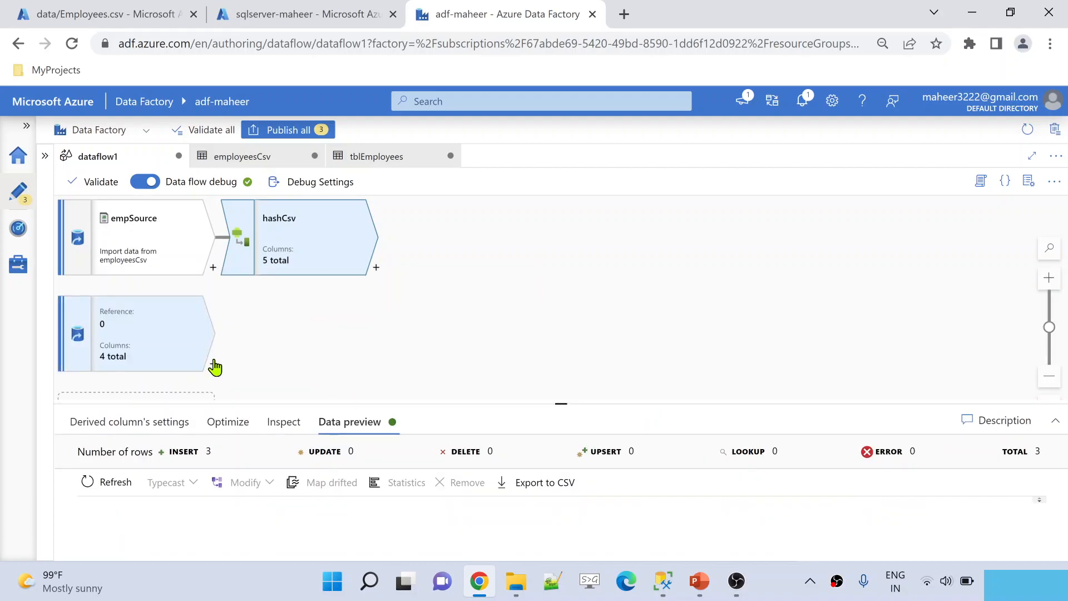
{"action": "left_click", "coordinate": [213, 364]}
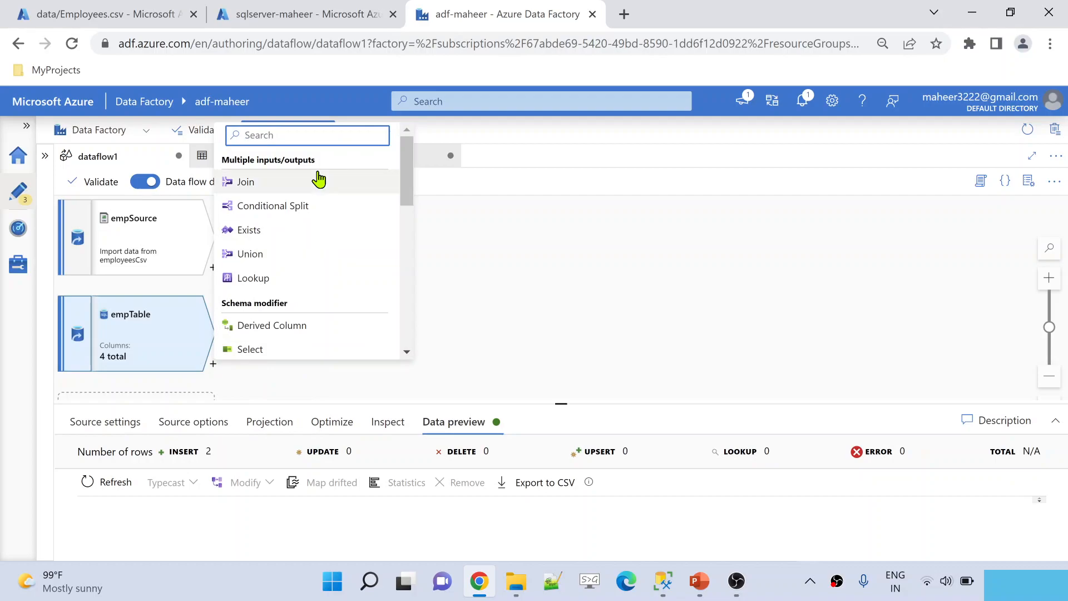
{"action": "left_click", "coordinate": [288, 326]}
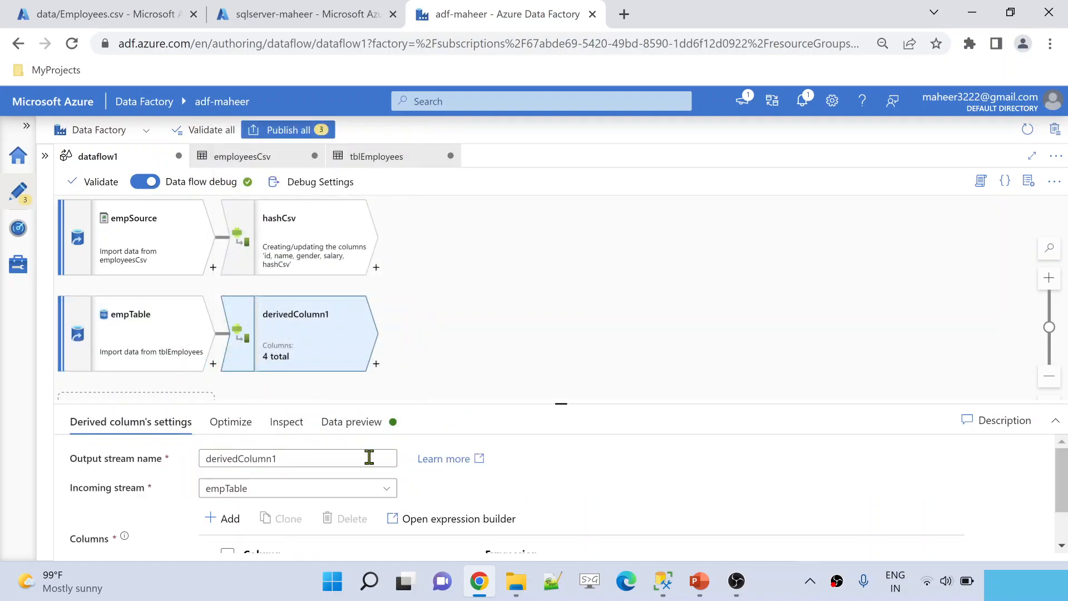
{"action": "left_click", "coordinate": [288, 459]}
{"action": "key", "text": "ctrl+a"}
{"action": "type", "text": "hash"}
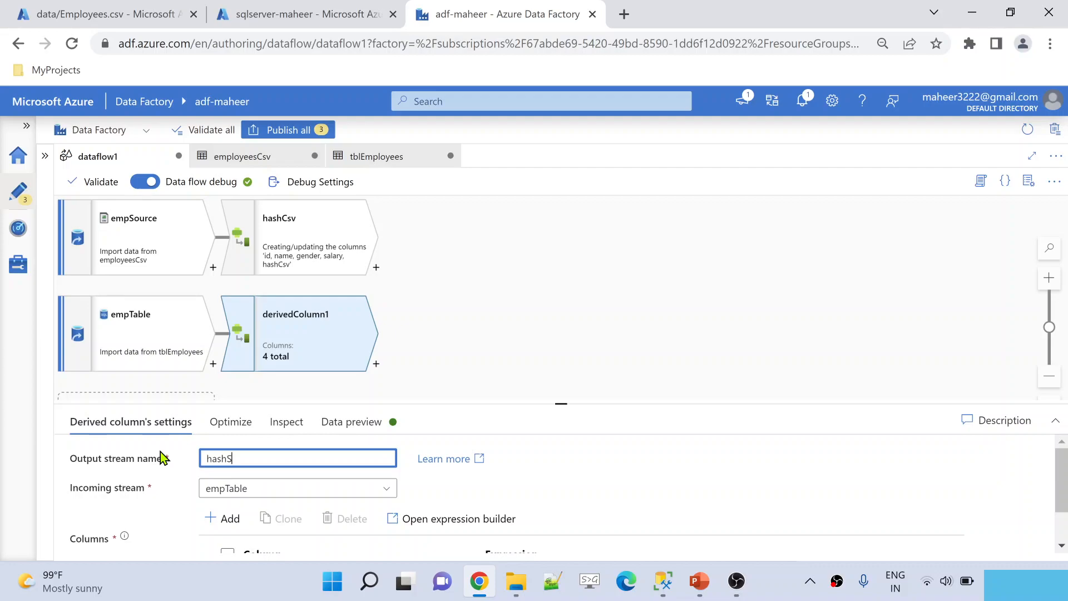
{"action": "type", "text": "Sql"}
- Copy the output stream name hashSql and use it as the name of the new derived column
{"action": "left_click_drag", "start_coordinate": [254, 458], "coordinate": [192, 463]}
{"action": "key", "text": "ctrl+c"}
{"action": "scroll", "coordinate": [462, 436], "scroll_direction": "down", "scroll_amount": 1}
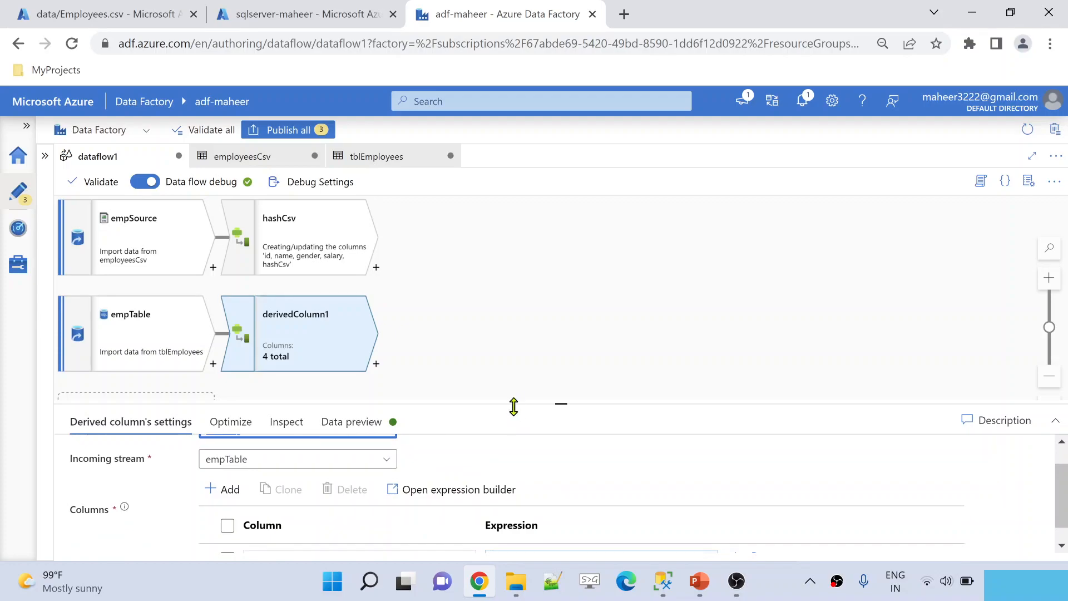
{"action": "left_click_drag", "start_coordinate": [495, 402], "coordinate": [495, 312]}
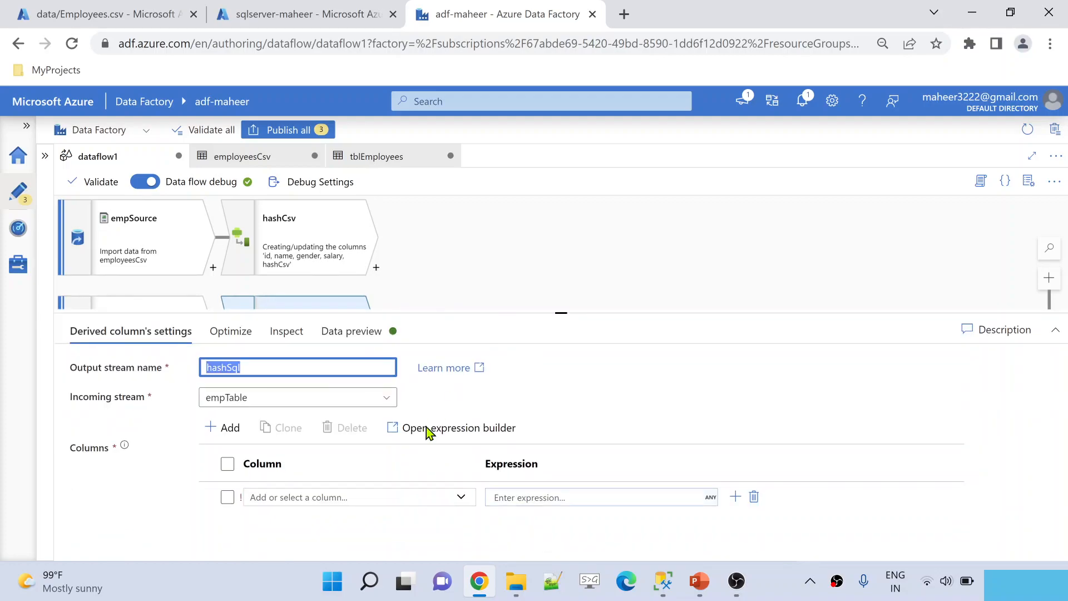
{"action": "left_click", "coordinate": [389, 490]}
{"action": "key", "text": "ctrl+v"}
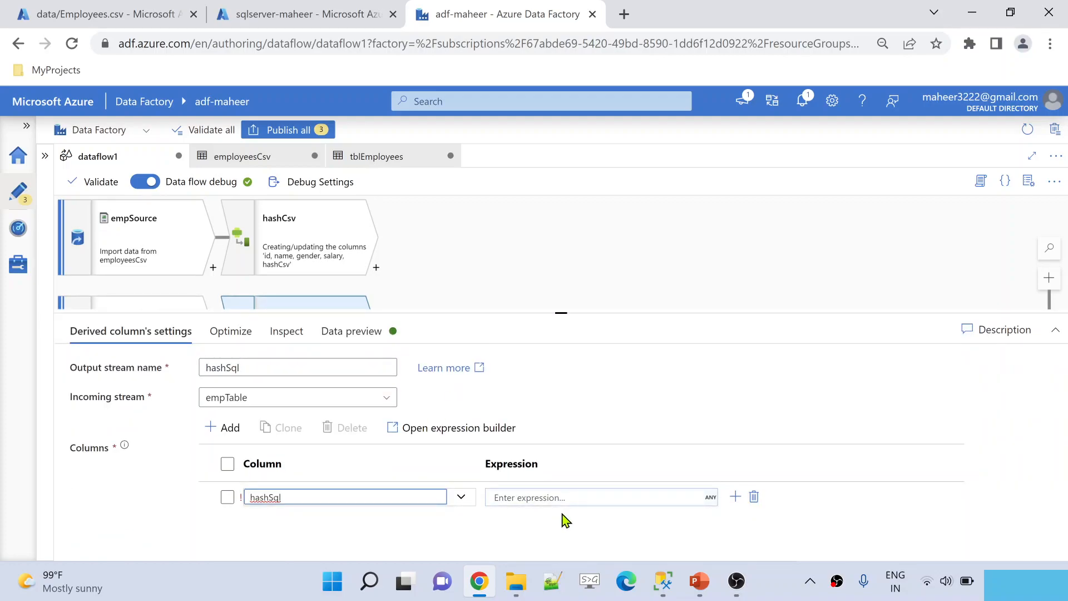
- Define the hashSql column's expression as sha2(256,columns()) in the expression builder and save it
{"action": "left_click", "coordinate": [571, 496]}
{"action": "double_click", "coordinate": [548, 513]}
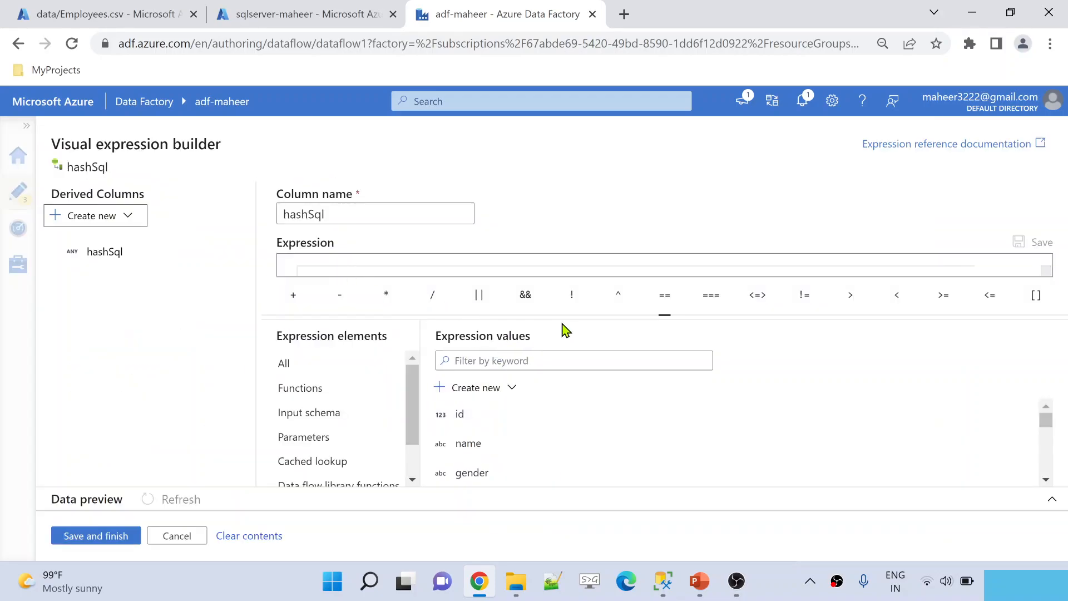
{"action": "left_click_drag", "start_coordinate": [562, 318], "coordinate": [562, 360]}
{"action": "left_click", "coordinate": [493, 282]}
{"action": "type", "text": "s"}
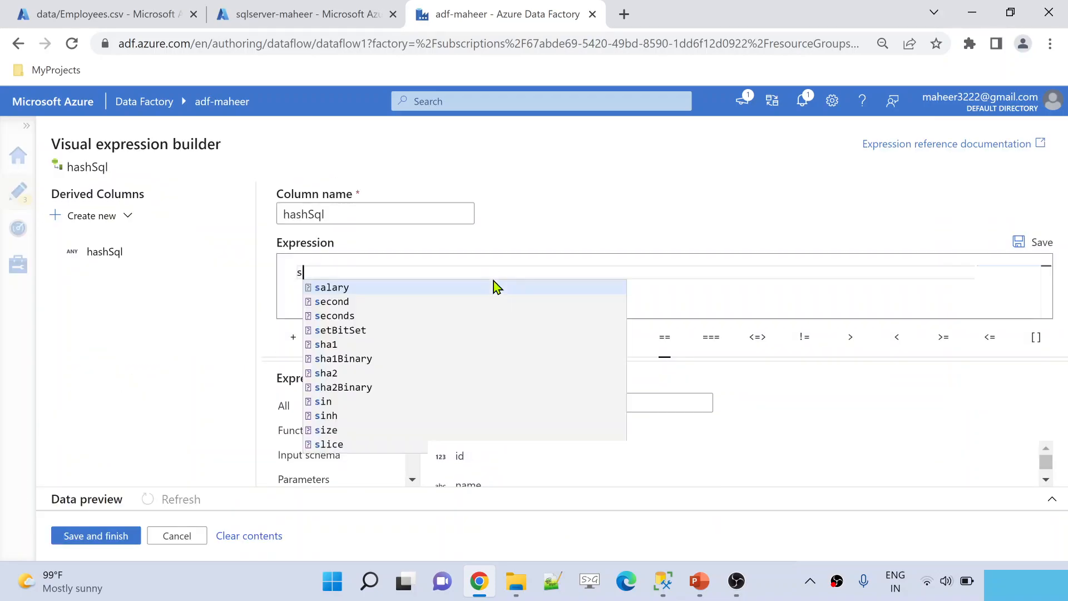
{"action": "type", "text": "ha2(2"}
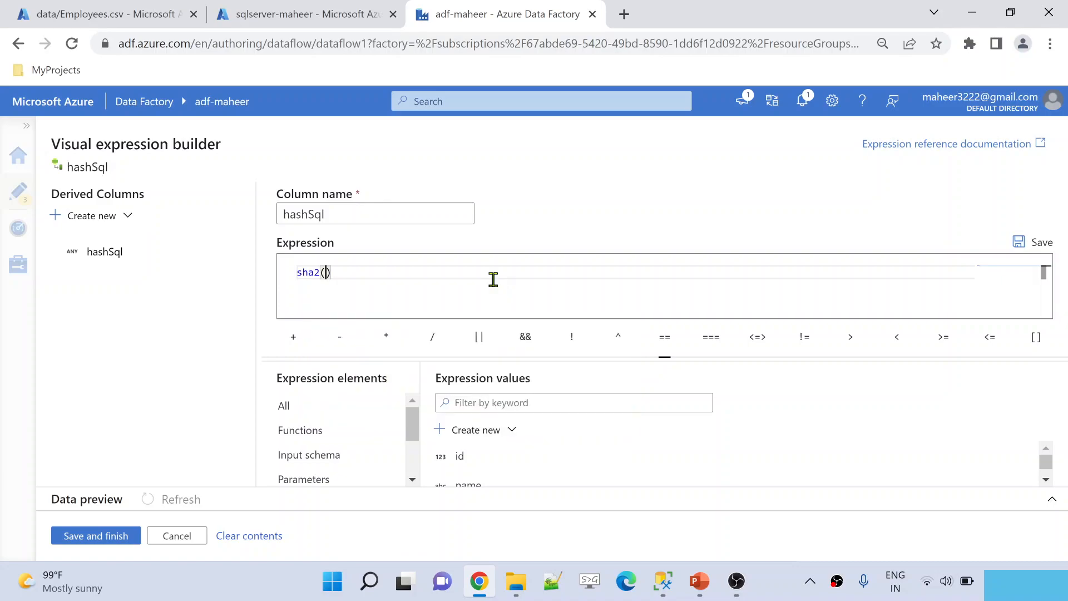
{"action": "type", "text": "56,col"}
{"action": "key", "text": "Return"}
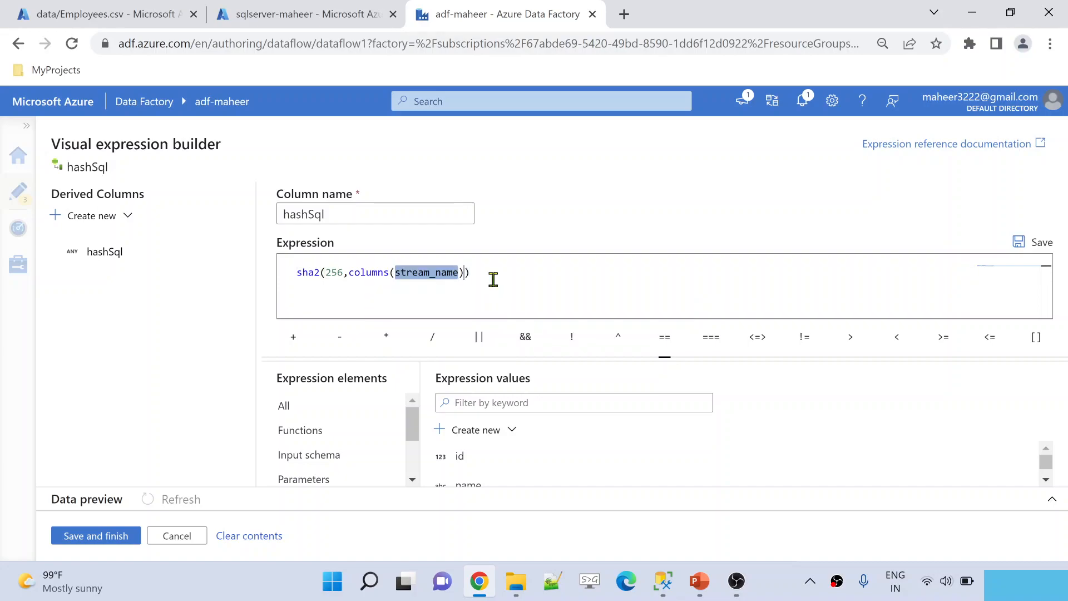
{"action": "key", "text": "BackSpace"}
{"action": "left_click", "coordinate": [105, 538]}
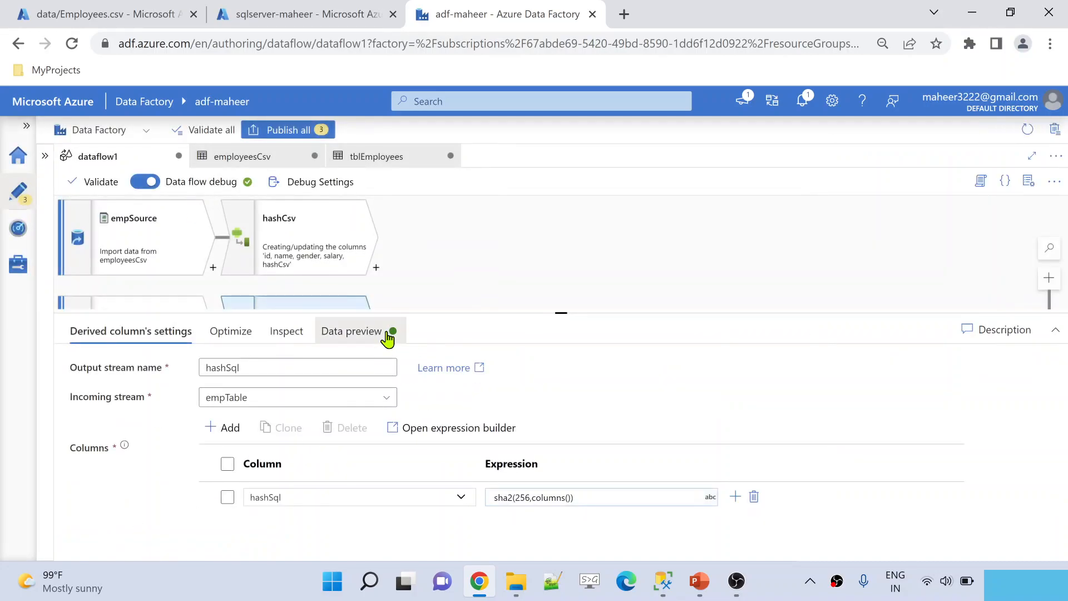
- Load the data preview of the hashSql derived column
{"action": "left_click", "coordinate": [388, 334]}
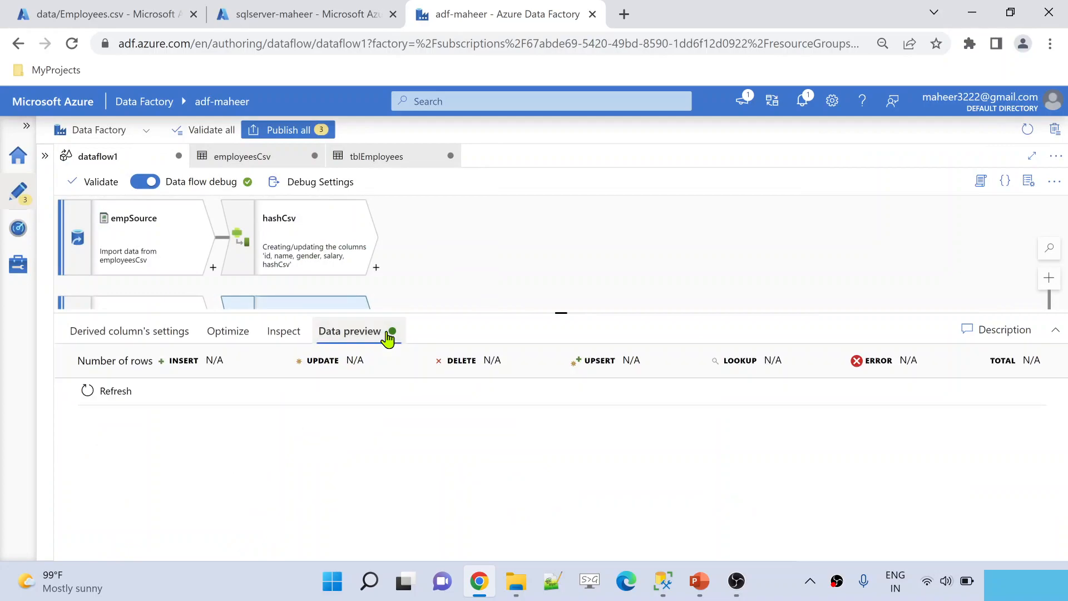
{"action": "left_click", "coordinate": [116, 396]}
{"action": "left_click_drag", "start_coordinate": [601, 314], "coordinate": [593, 389]}
- Compare the hashSql preview with the tblEmployees query results in SQL Server Management Studio, returning to Data Factory
{"action": "key", "text": "alt+Tab"}
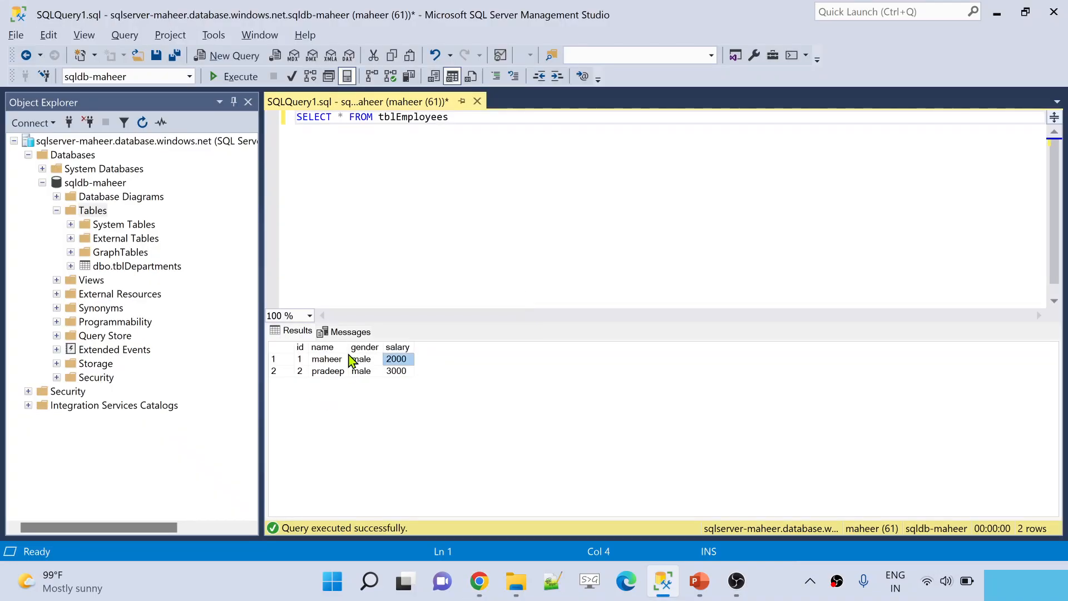
{"action": "key", "text": "alt+Tab"}
{"action": "left_click_drag", "start_coordinate": [555, 389], "coordinate": [565, 333]}
{"action": "key", "text": "alt+Tab"}
{"action": "key", "text": "alt+Tab"}
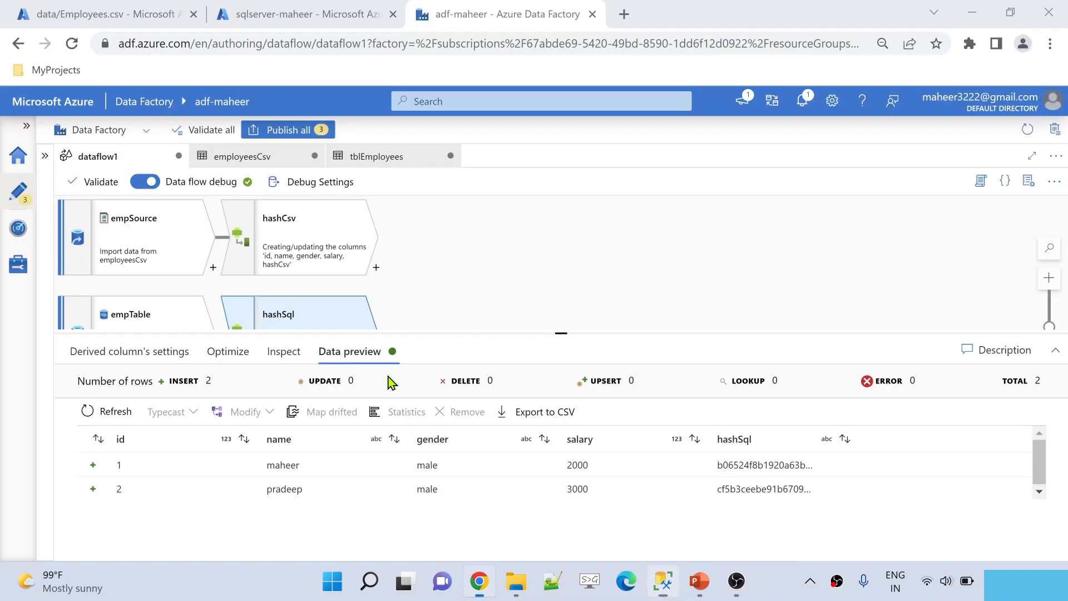
- Check the row with id 2 in Employees.csv in the Azure portal and return to the data flow
{"action": "left_click", "coordinate": [125, 23]}
{"action": "left_click_drag", "start_coordinate": [250, 315], "coordinate": [117, 325]}
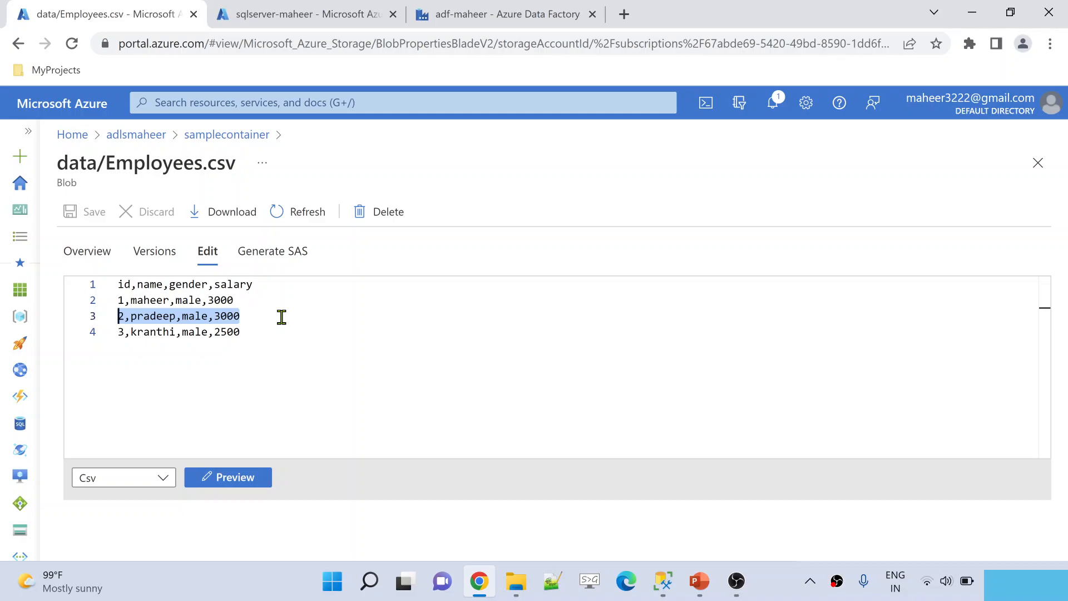
{"action": "left_click", "coordinate": [500, 15]}
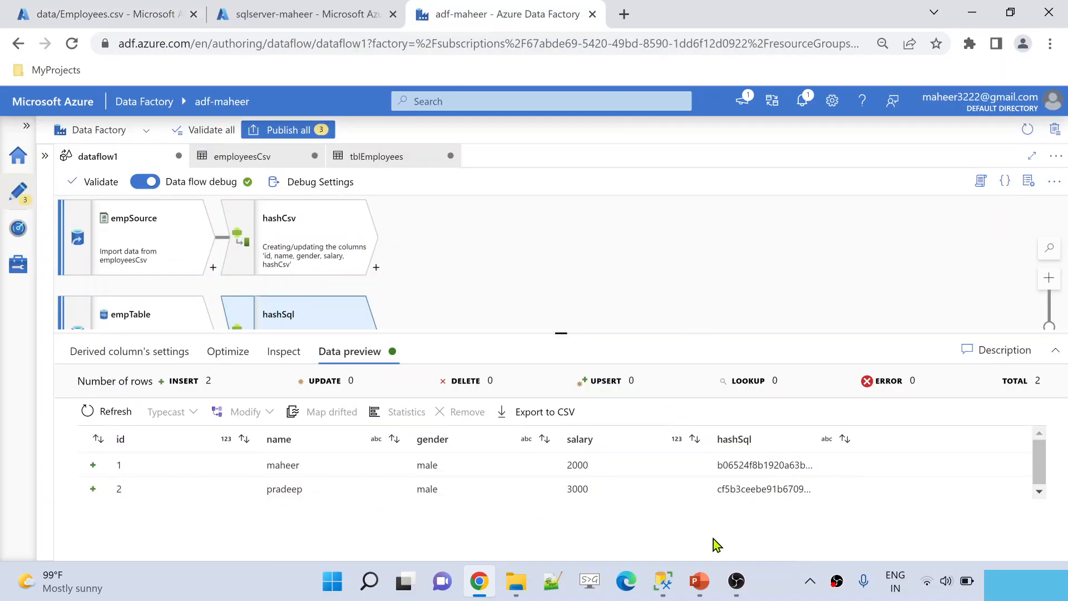
- Compare the hash values of the row with id 2 in the hashSql and hashCsv data previews
{"action": "left_click_drag", "start_coordinate": [719, 489], "coordinate": [773, 489]}
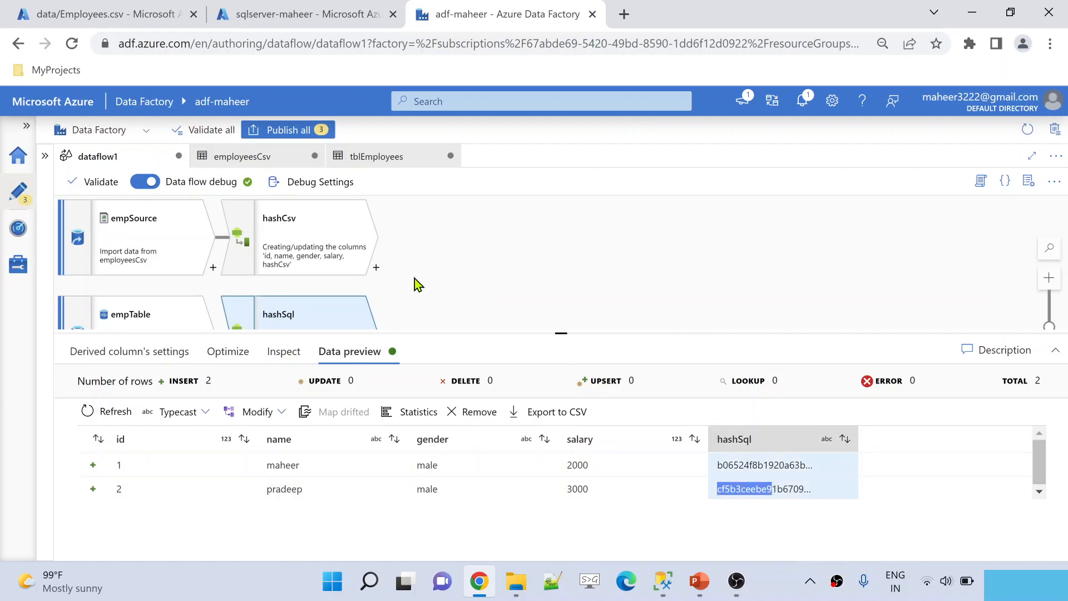
{"action": "left_click", "coordinate": [299, 239]}
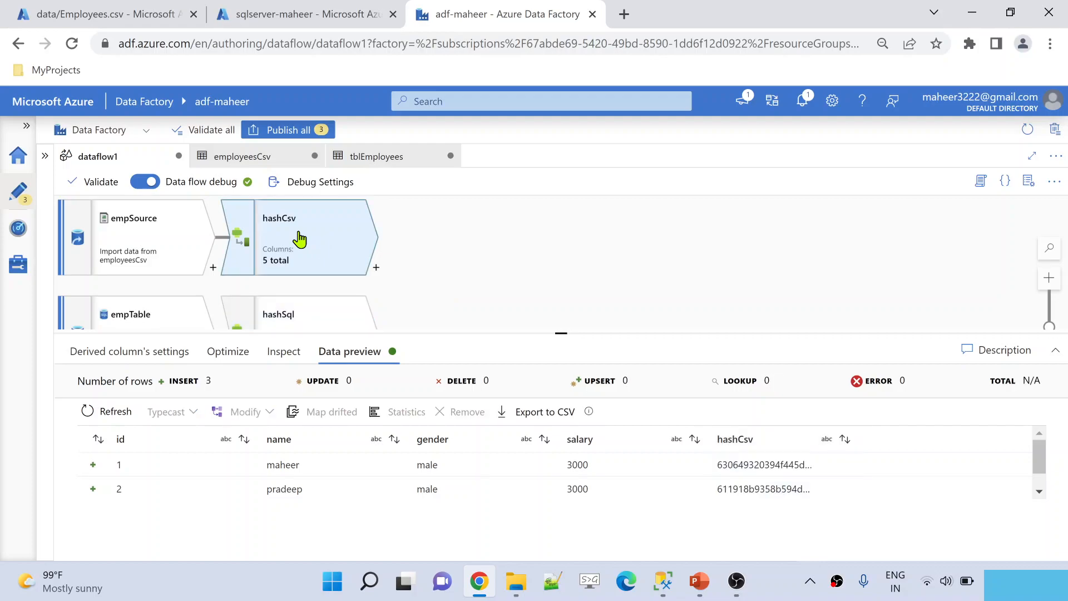
{"action": "left_click_drag", "start_coordinate": [718, 489], "coordinate": [744, 490]}
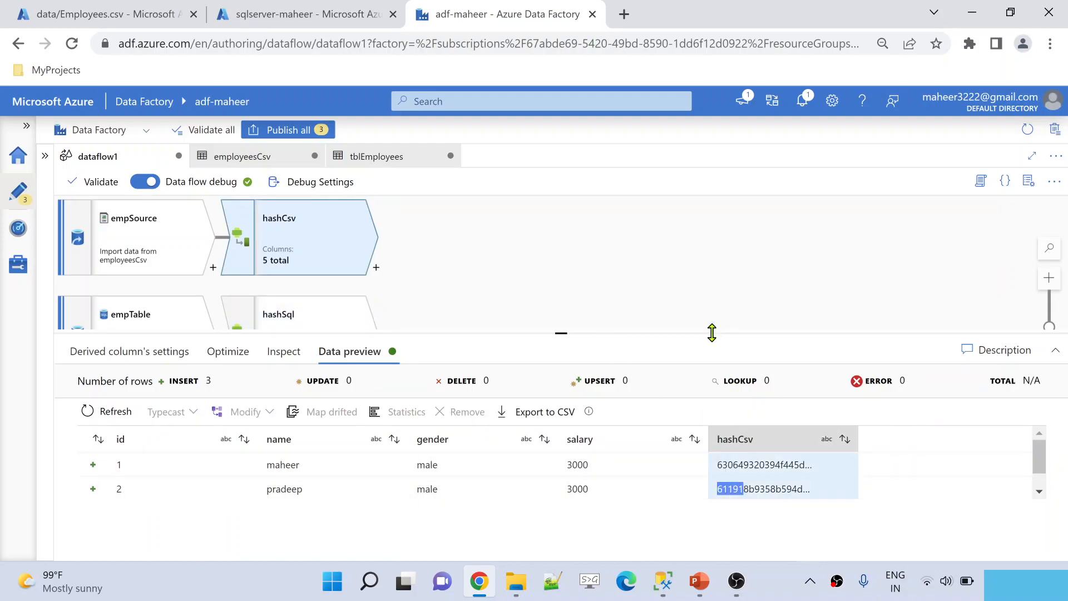
{"action": "left_click_drag", "start_coordinate": [712, 333], "coordinate": [712, 263]}
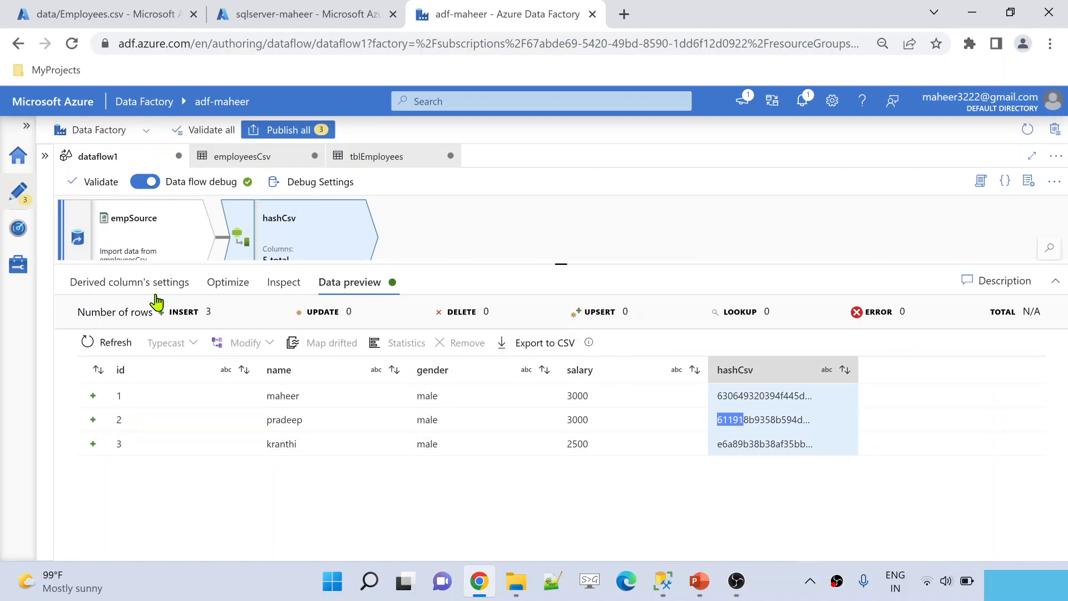
- Compare the column types in empSource's projection with those in the tblEmployees dataset schema, returning to dataflow1
{"action": "left_click", "coordinate": [167, 228]}
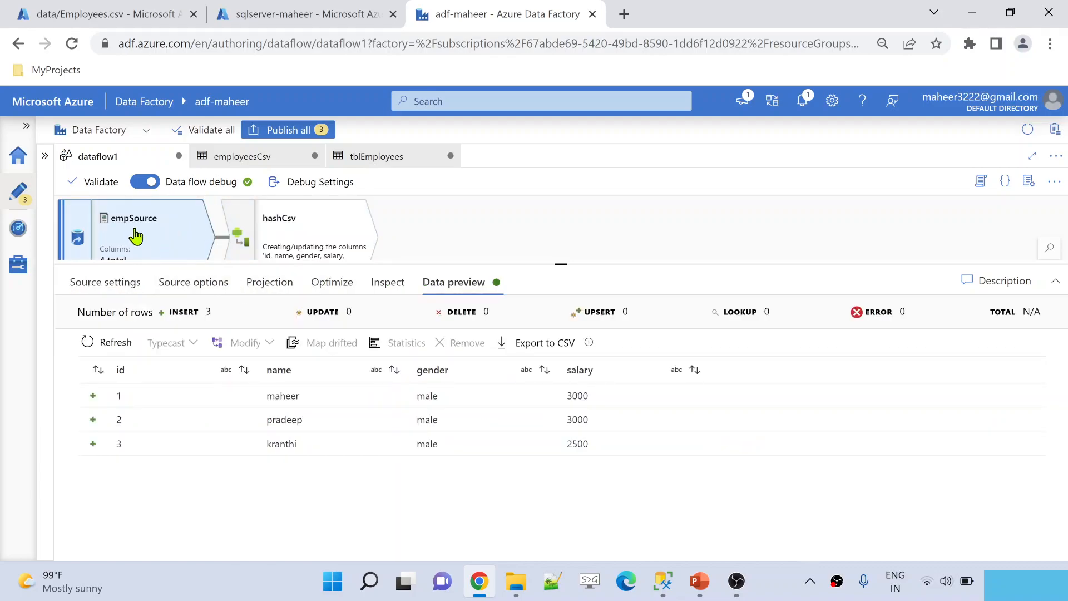
{"action": "left_click", "coordinate": [273, 291]}
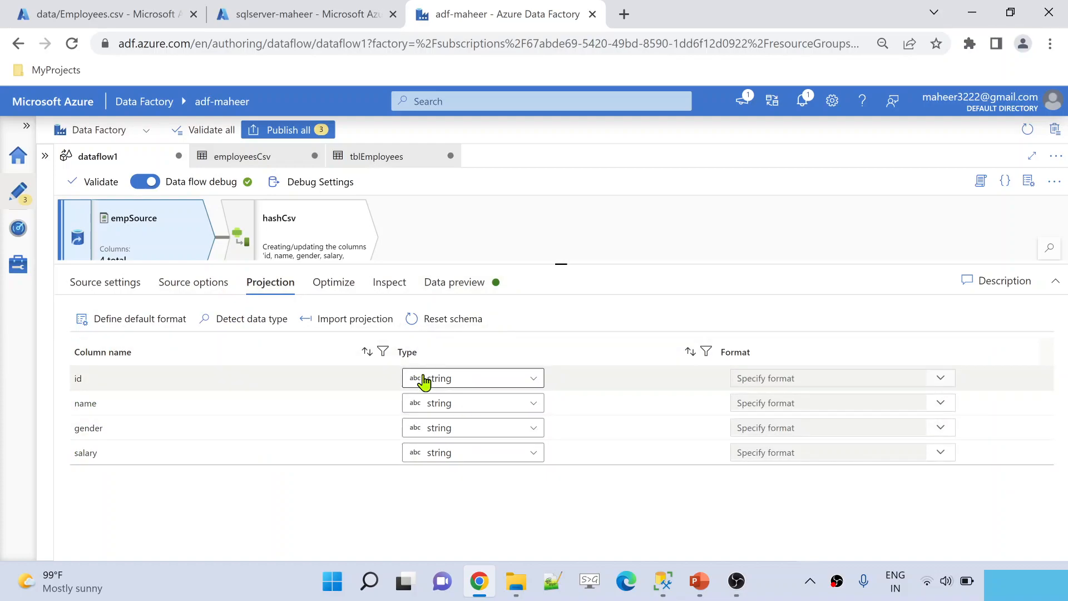
{"action": "left_click", "coordinate": [663, 581]}
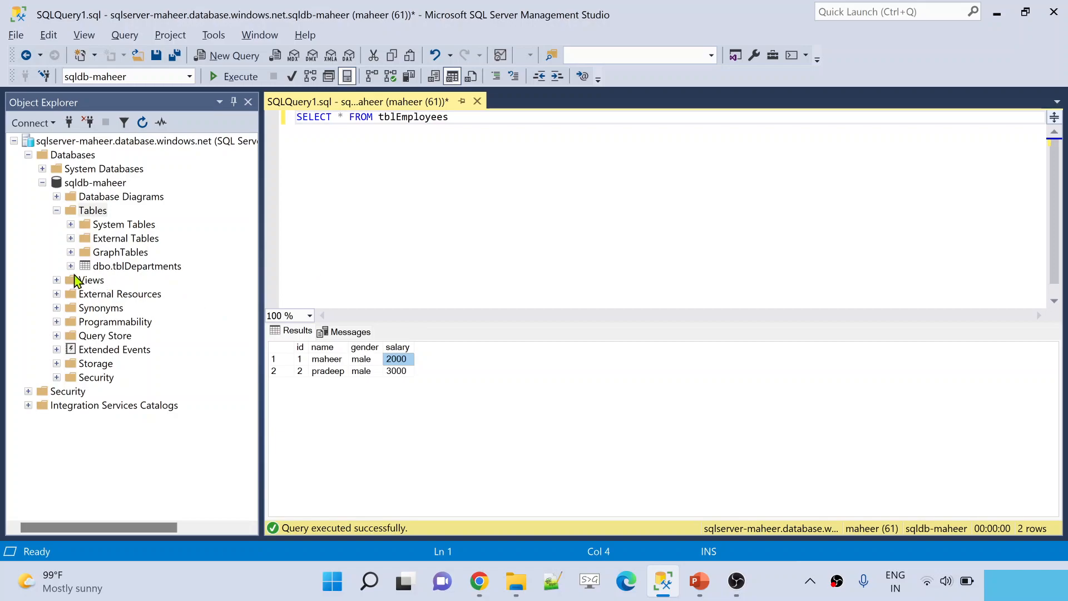
{"action": "key", "text": "alt+Tab"}
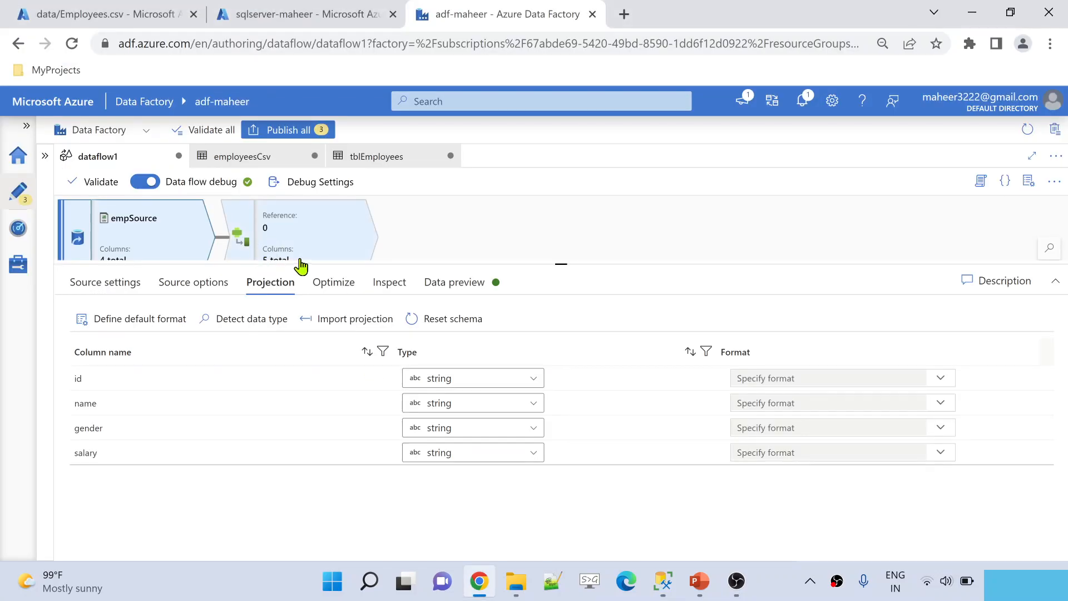
{"action": "left_click", "coordinate": [404, 165]}
{"action": "left_click", "coordinate": [169, 335]}
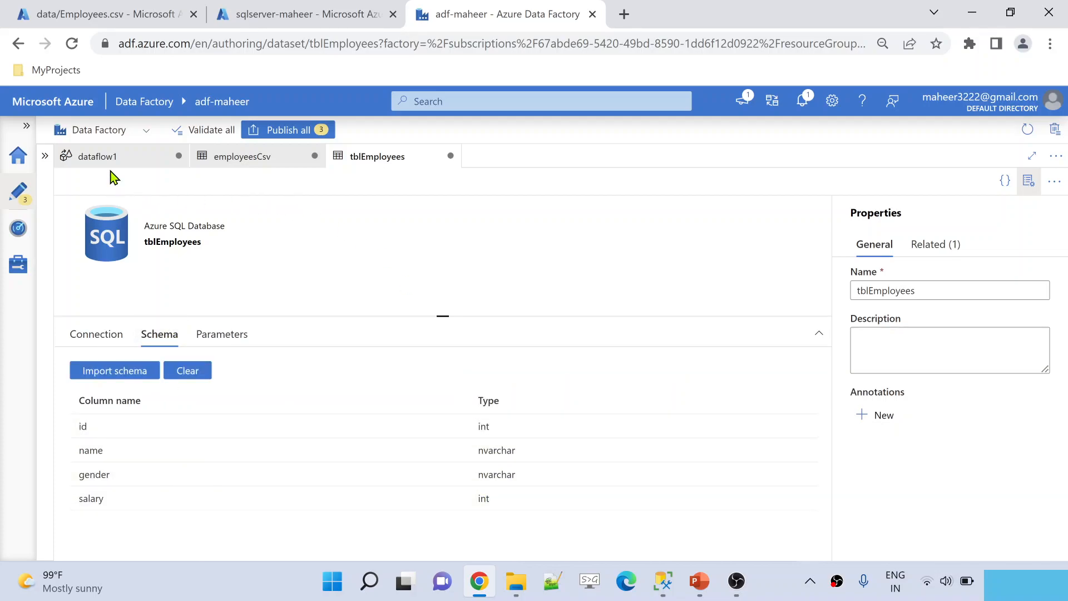
{"action": "left_click", "coordinate": [123, 161]}
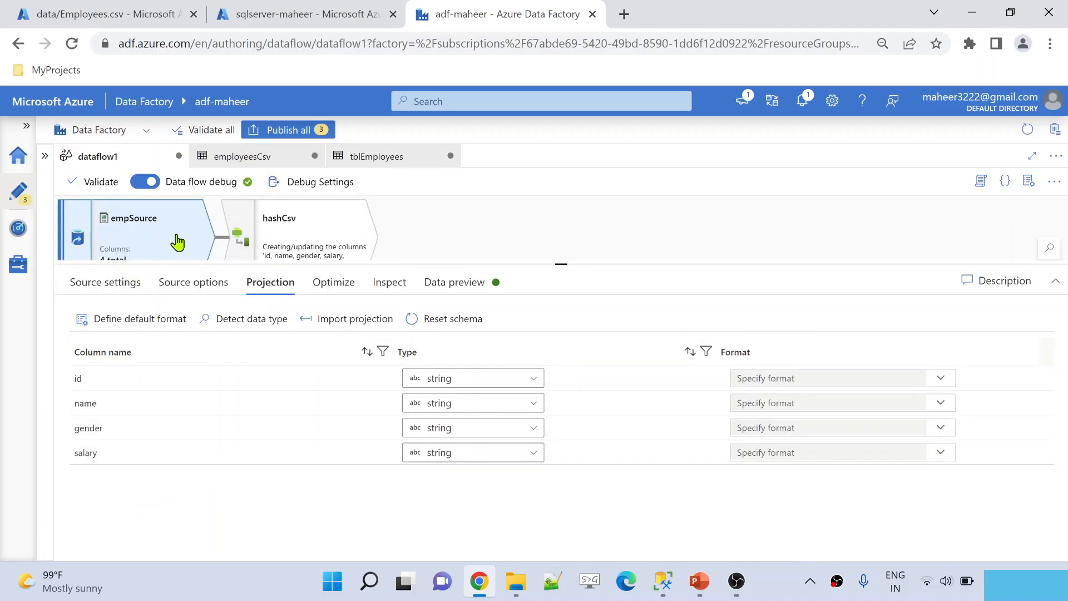
- Set the id and salary column types in empSource's projection to integer and refresh the source's data preview
{"action": "left_click", "coordinate": [465, 376]}
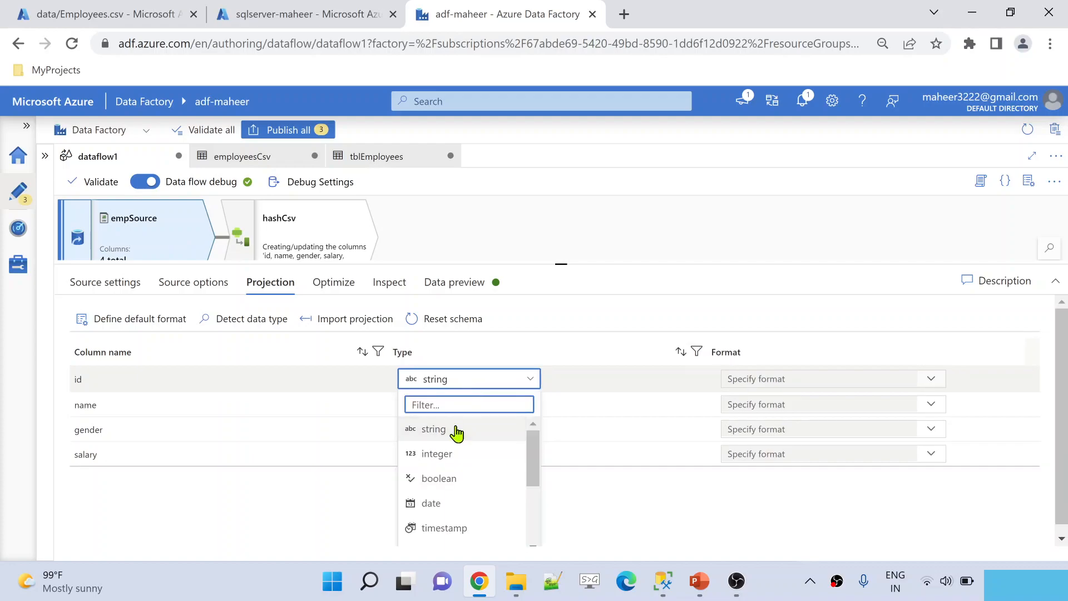
{"action": "left_click", "coordinate": [469, 455]}
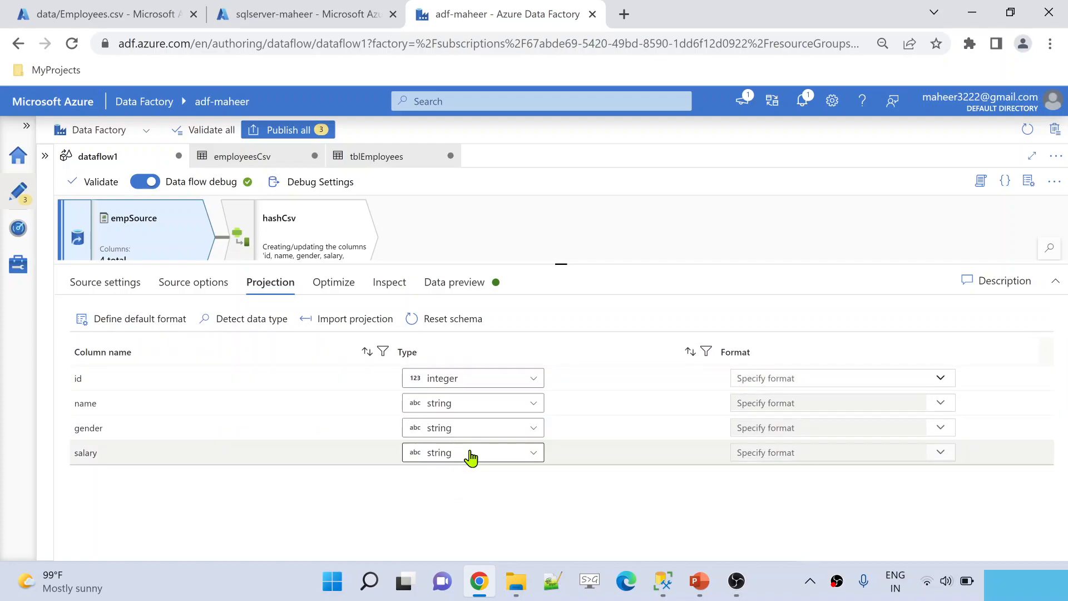
{"action": "left_click", "coordinate": [472, 454]}
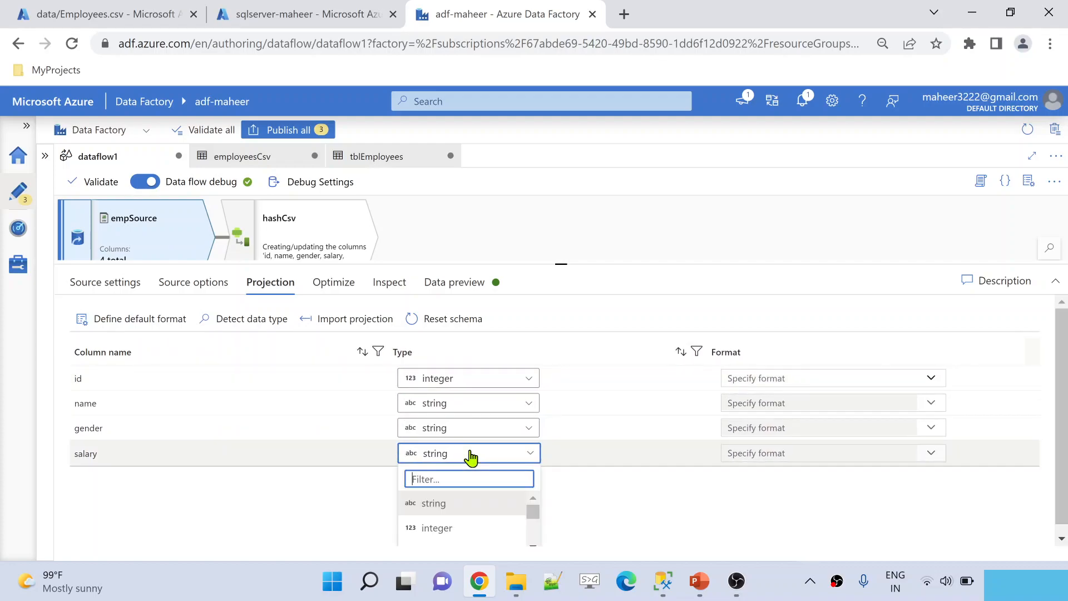
{"action": "left_click", "coordinate": [489, 529]}
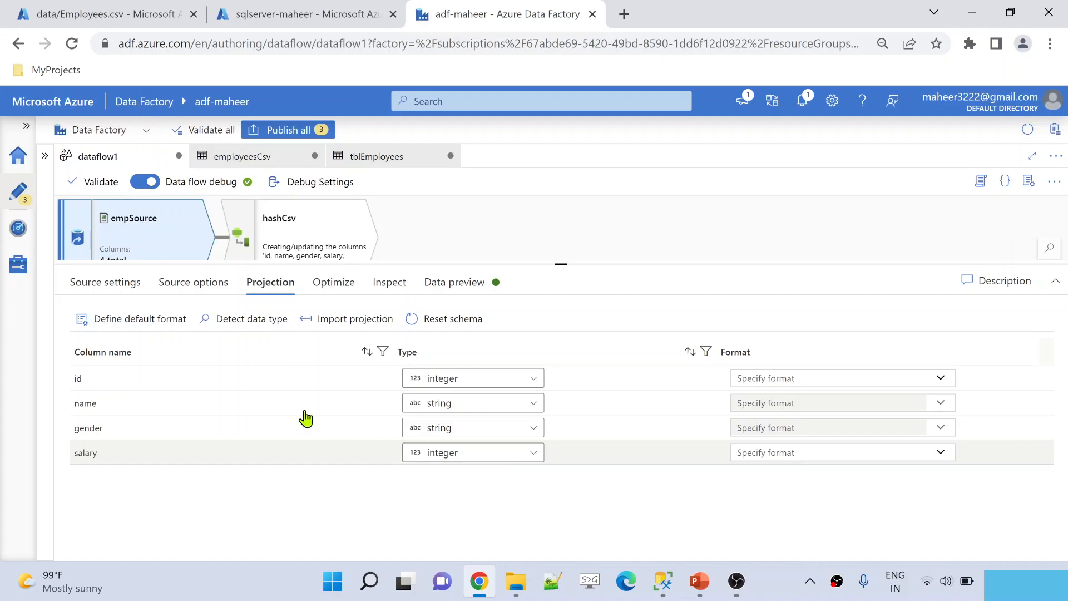
{"action": "left_click", "coordinate": [469, 286]}
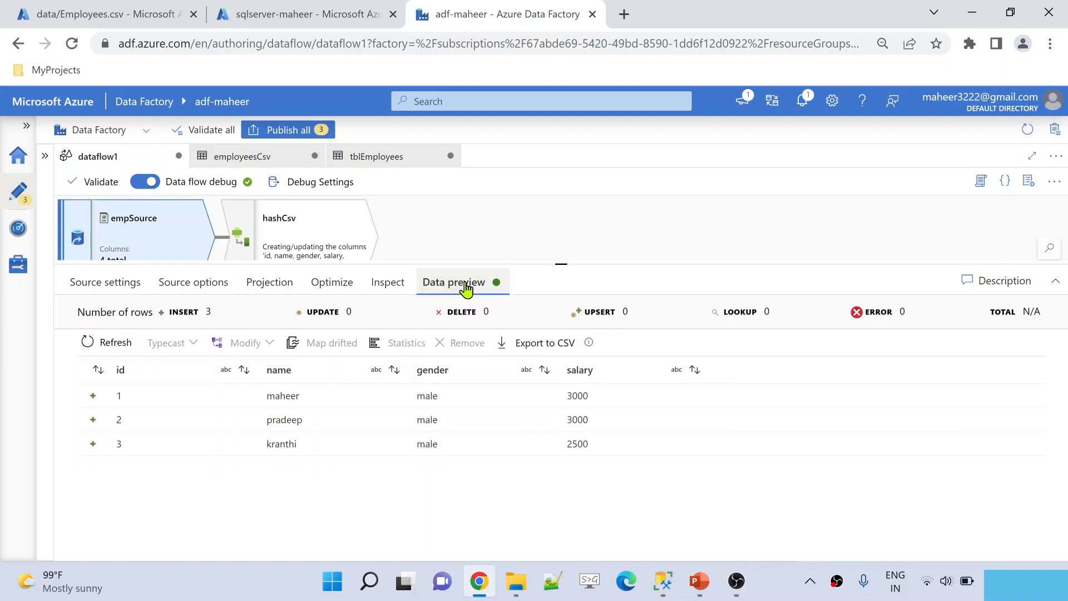
{"action": "left_click", "coordinate": [108, 342]}
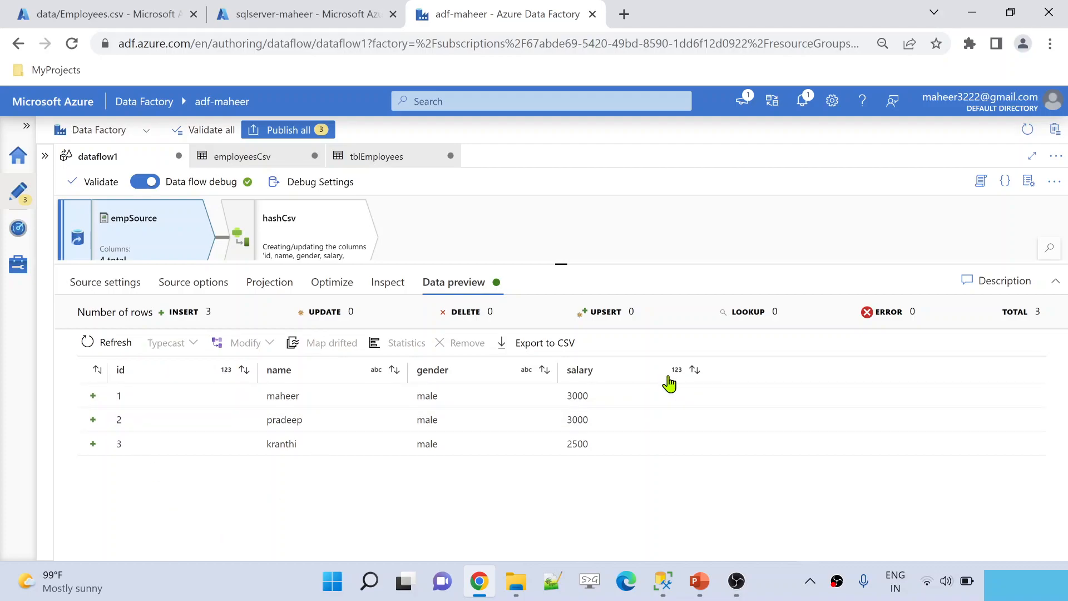
- Refresh the data preview of the hashCsv derived column transformation
{"action": "left_click", "coordinate": [291, 224]}
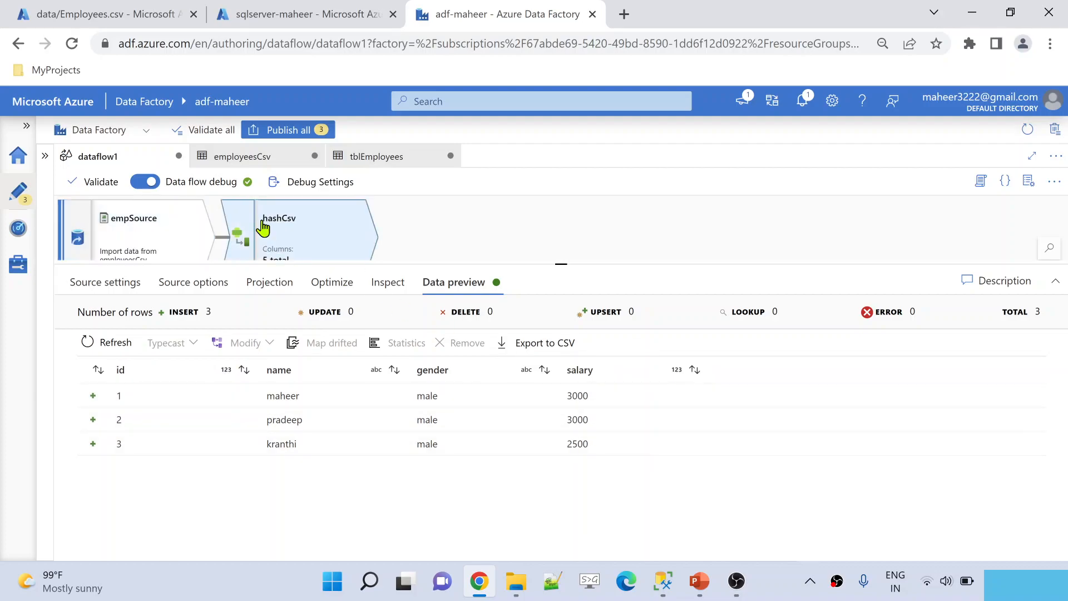
{"action": "left_click_drag", "start_coordinate": [494, 271], "coordinate": [494, 308]}
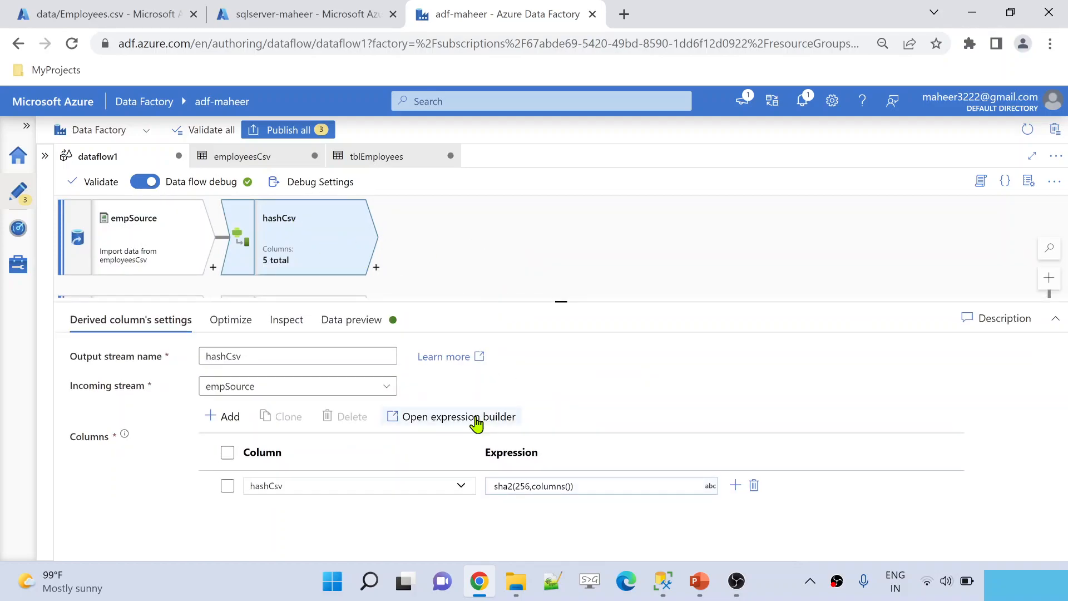
{"action": "left_click", "coordinate": [359, 321]}
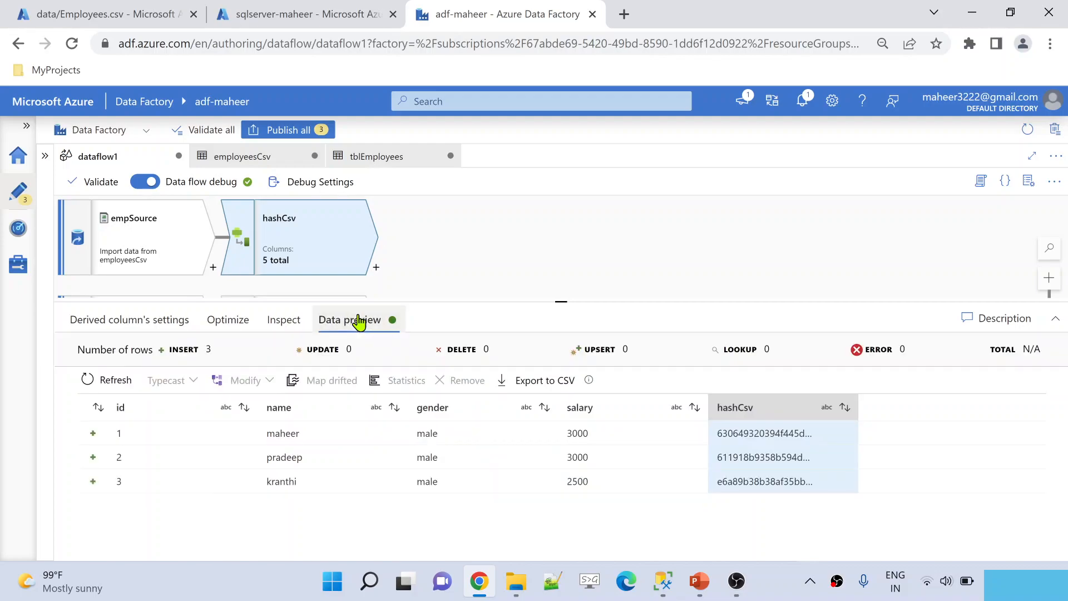
{"action": "left_click", "coordinate": [89, 381]}
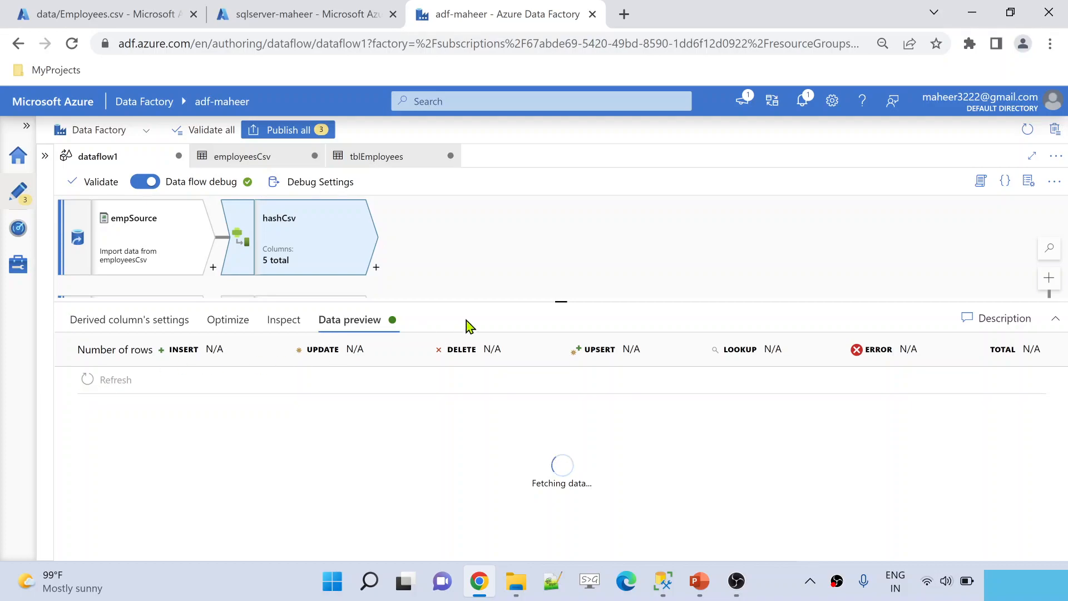
{"action": "left_click_drag", "start_coordinate": [537, 302], "coordinate": [535, 317]}
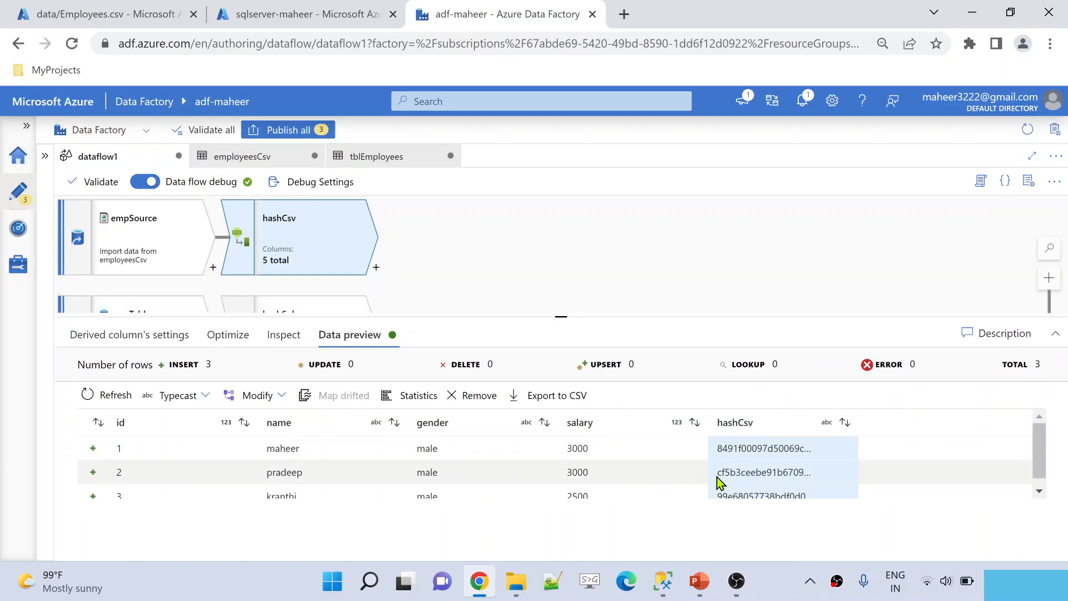
- Compare the hash of the row with id 2 in the refreshed hashCsv preview with the one in hashSql's data preview
{"action": "left_click_drag", "start_coordinate": [717, 473], "coordinate": [757, 471]}
{"action": "left_click_drag", "start_coordinate": [481, 317], "coordinate": [482, 388]}
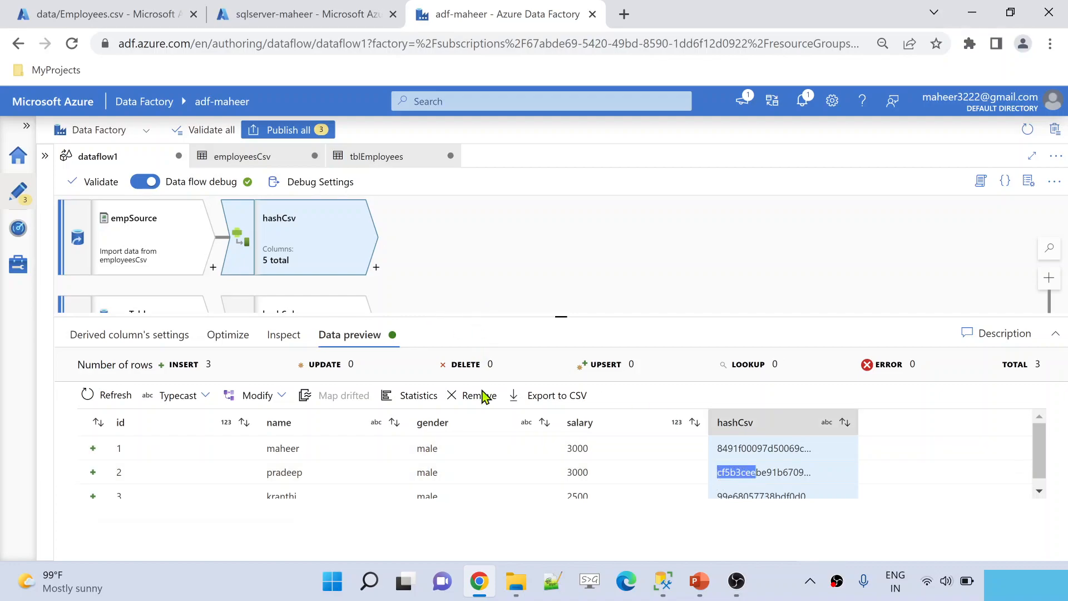
{"action": "left_click", "coordinate": [312, 337]}
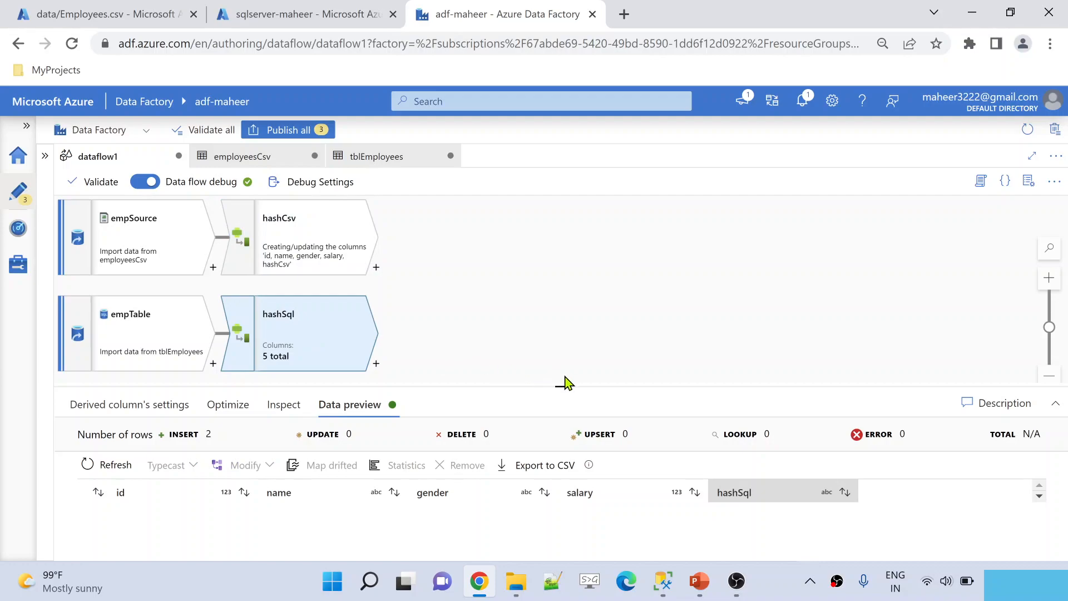
{"action": "left_click_drag", "start_coordinate": [584, 385], "coordinate": [584, 307]}
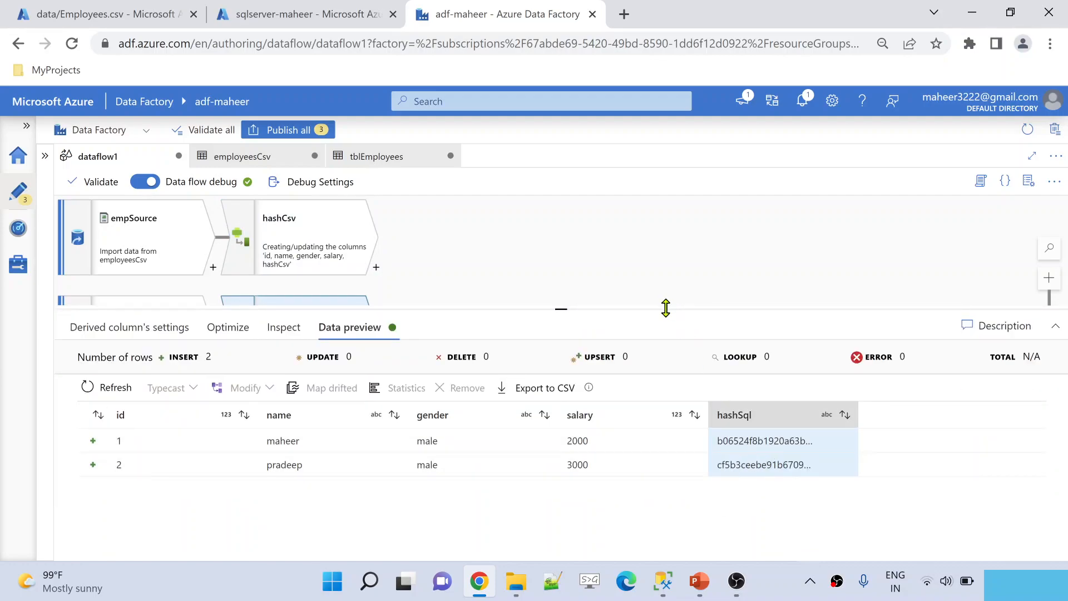
- Add an Exists transformation after hashCsv and choose hashSql as its right stream
{"action": "left_click_drag", "start_coordinate": [670, 301], "coordinate": [643, 416]}
{"action": "left_click_drag", "start_coordinate": [545, 349], "coordinate": [549, 363]}
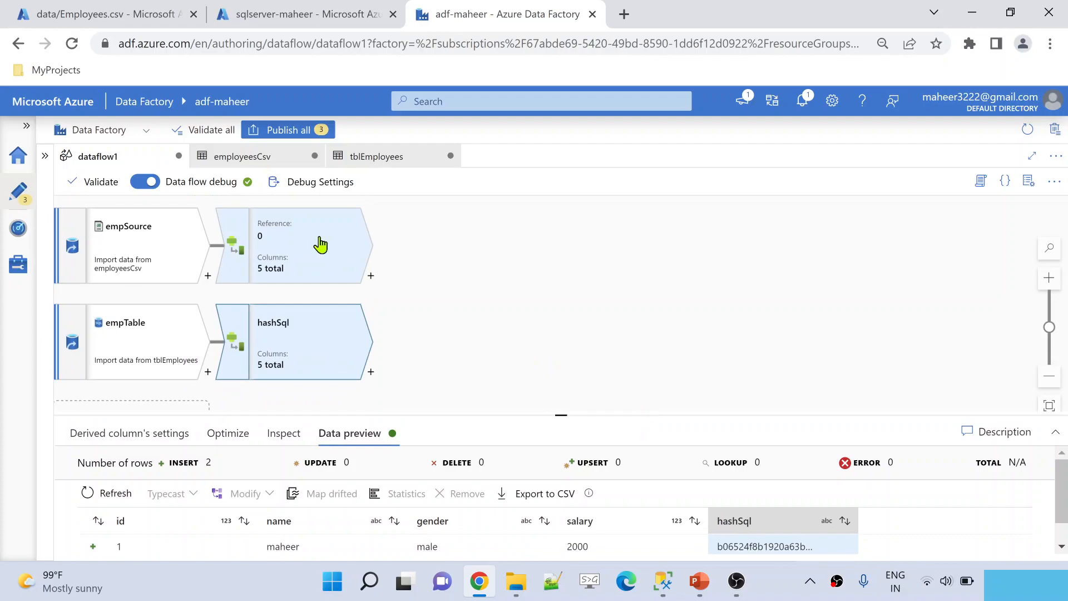
{"action": "left_click", "coordinate": [371, 277]}
{"action": "type", "text": "exi"}
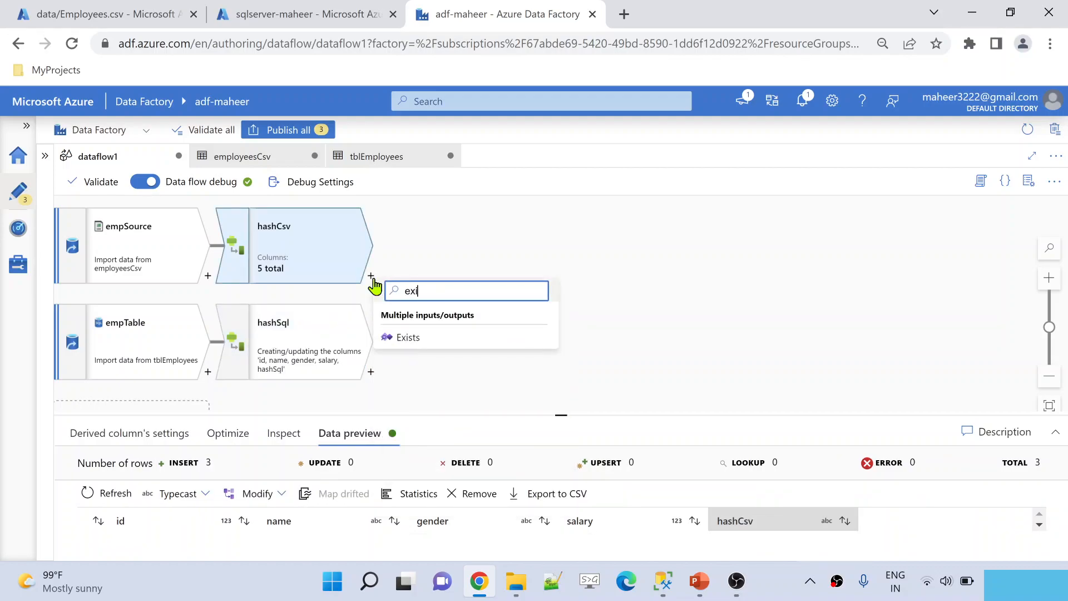
{"action": "left_click", "coordinate": [412, 338]}
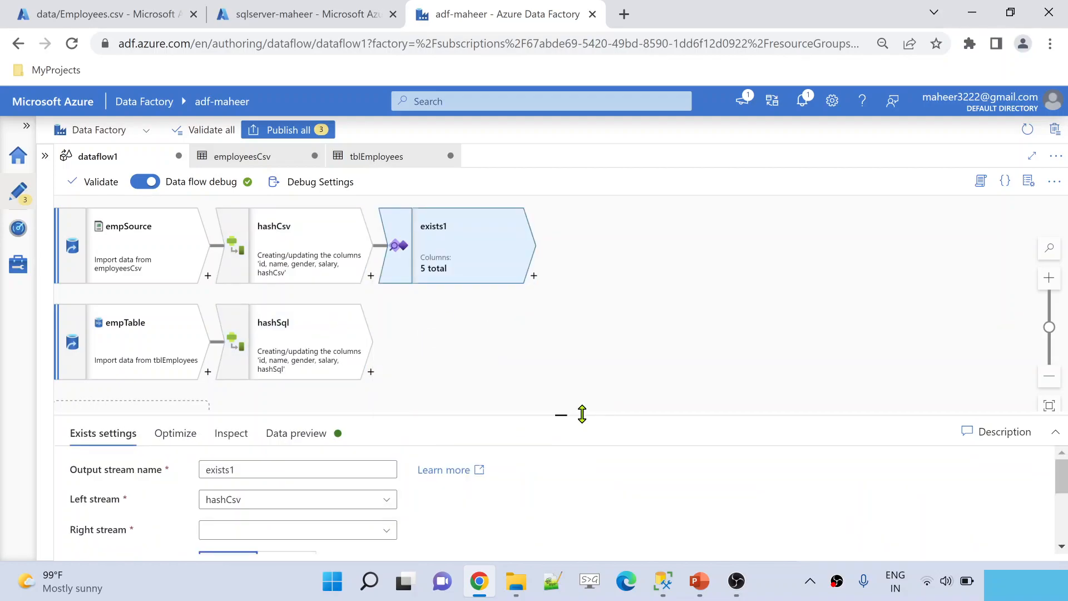
{"action": "left_click_drag", "start_coordinate": [582, 413], "coordinate": [612, 312]}
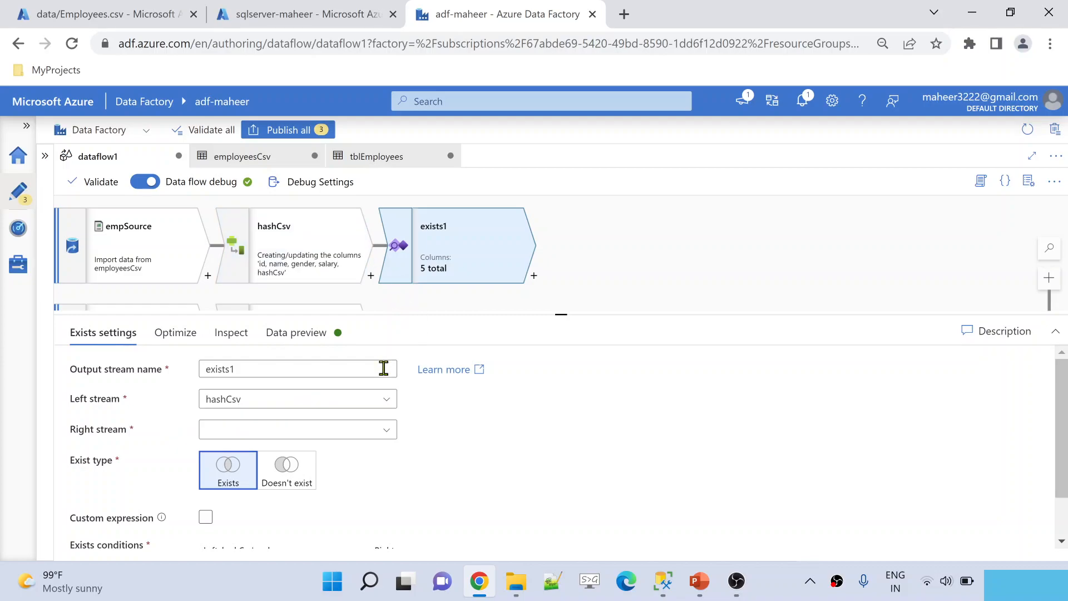
{"action": "left_click", "coordinate": [343, 434]}
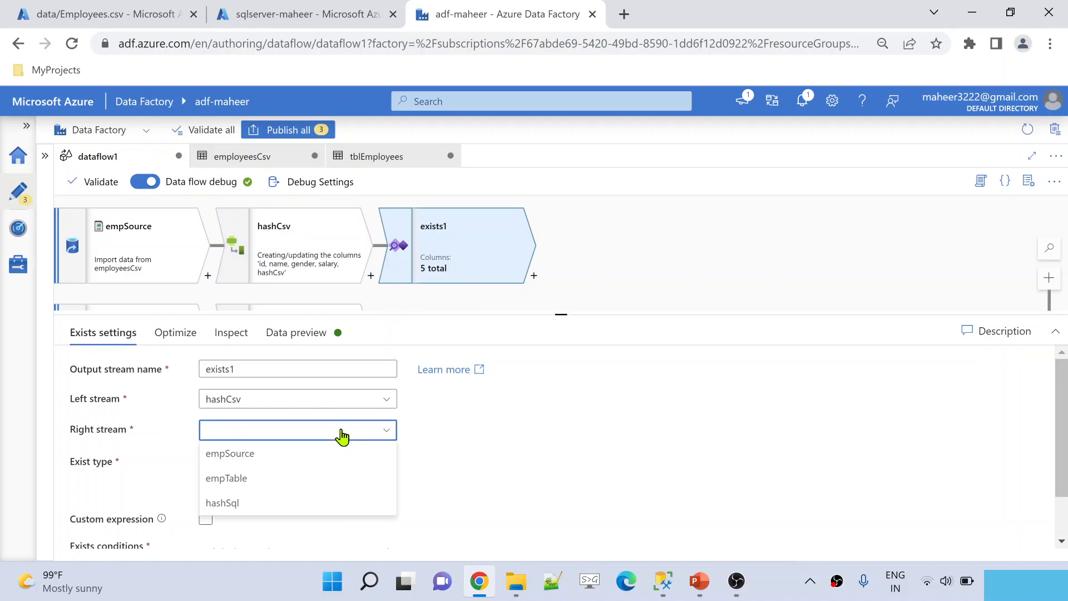
{"action": "left_click", "coordinate": [269, 503]}
{"action": "left_click_drag", "start_coordinate": [594, 316], "coordinate": [587, 410]}
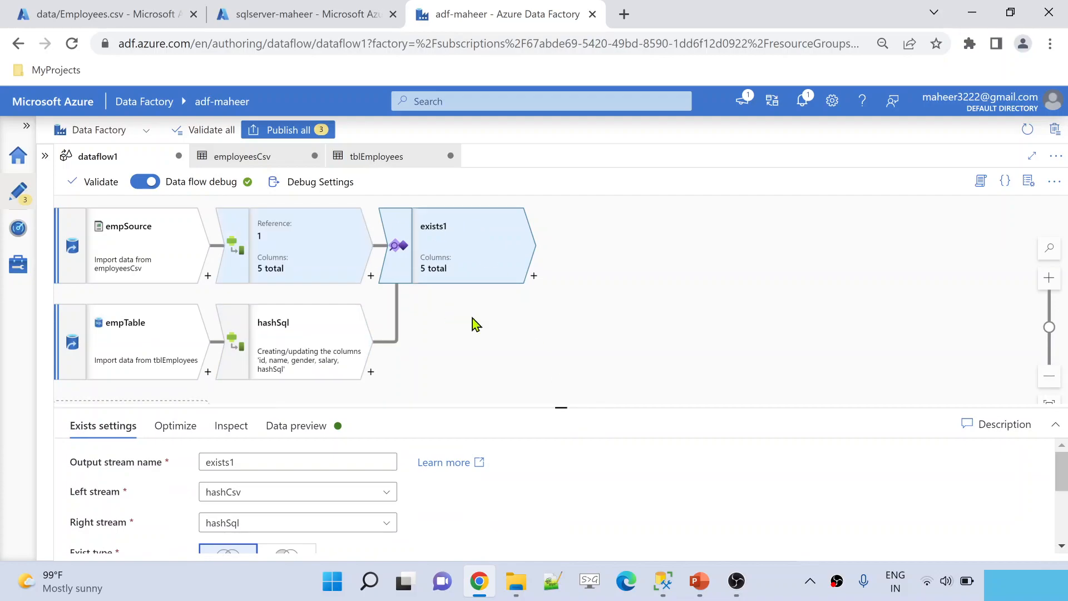
- Set the exists1 condition so that the hashCsv column equals the hashSql column
{"action": "left_click_drag", "start_coordinate": [556, 405], "coordinate": [561, 225]}
{"action": "left_click", "coordinate": [316, 498]}
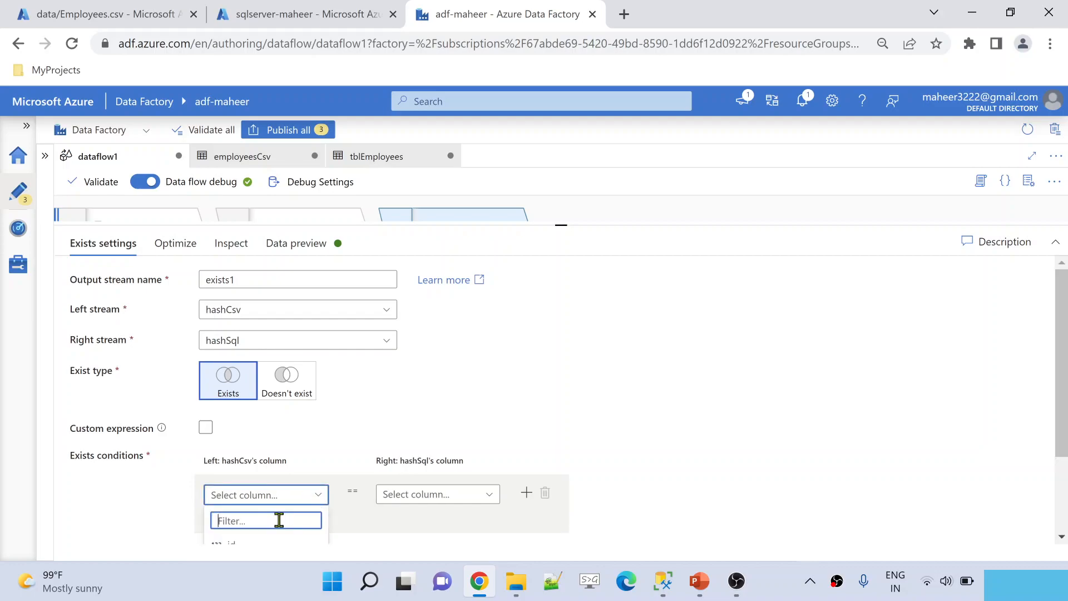
{"action": "scroll", "coordinate": [279, 515], "scroll_direction": "down", "scroll_amount": 2}
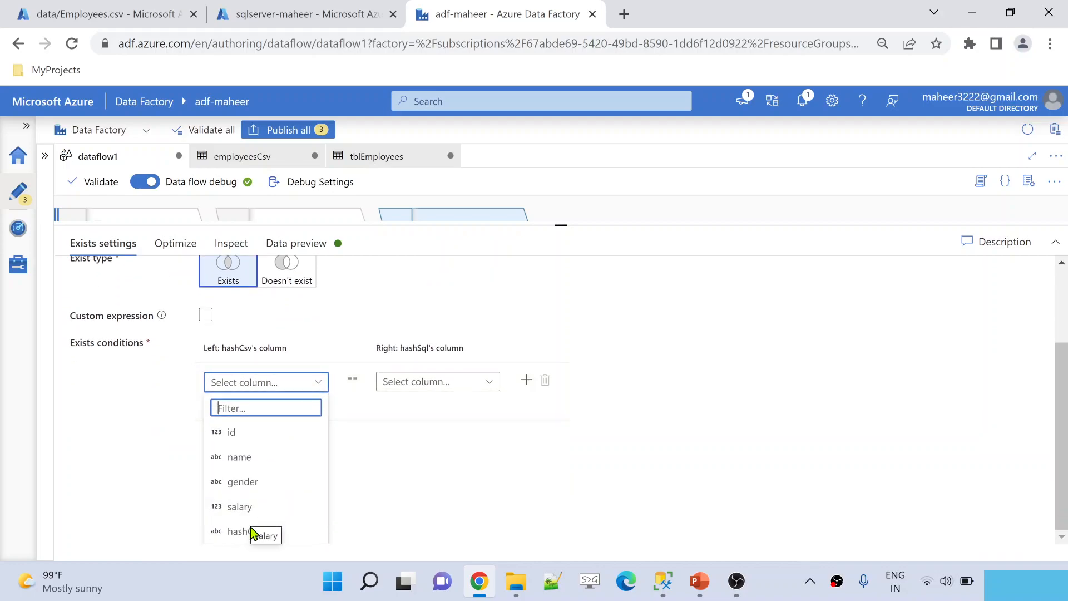
{"action": "left_click", "coordinate": [238, 531]}
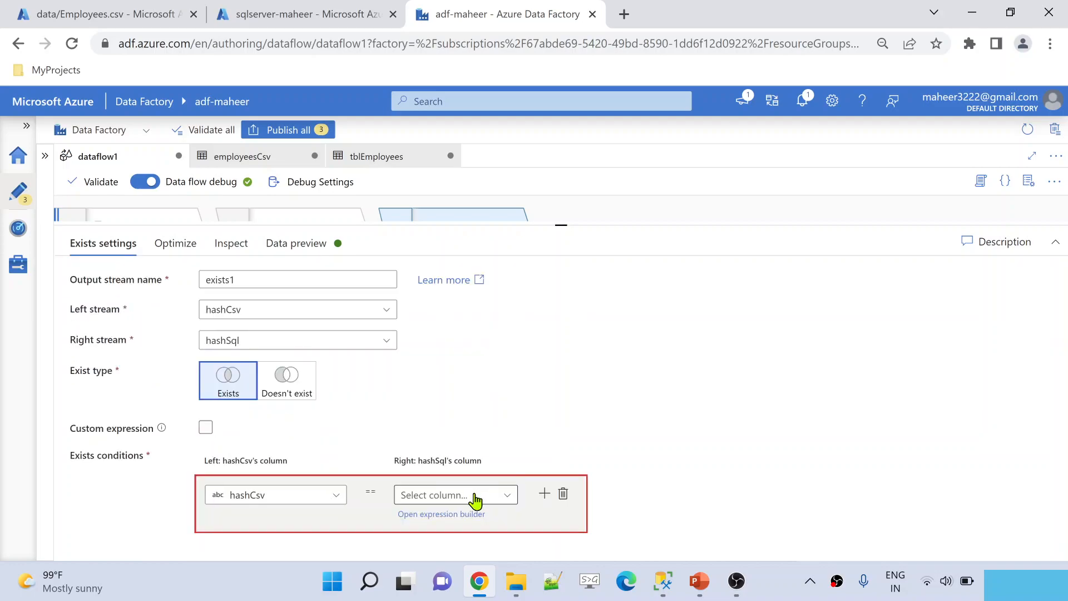
{"action": "left_click", "coordinate": [476, 501]}
{"action": "scroll", "coordinate": [525, 523], "scroll_direction": "down", "scroll_amount": 2}
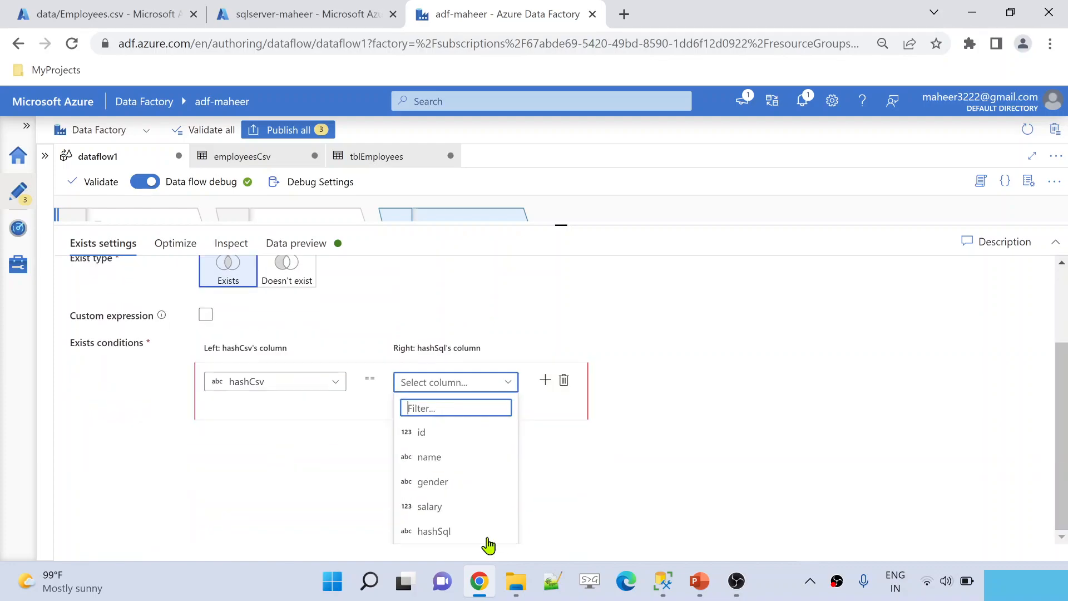
{"action": "left_click", "coordinate": [467, 535]}
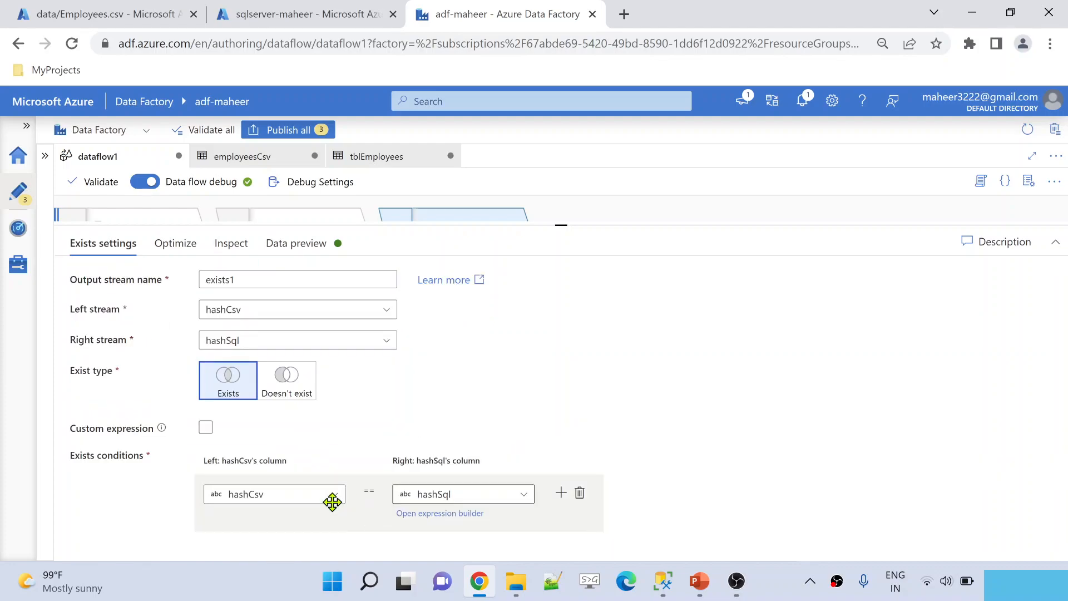
- Change the exist type of exists1 to Doesn't exist and refresh its data preview
{"action": "left_click", "coordinate": [284, 384]}
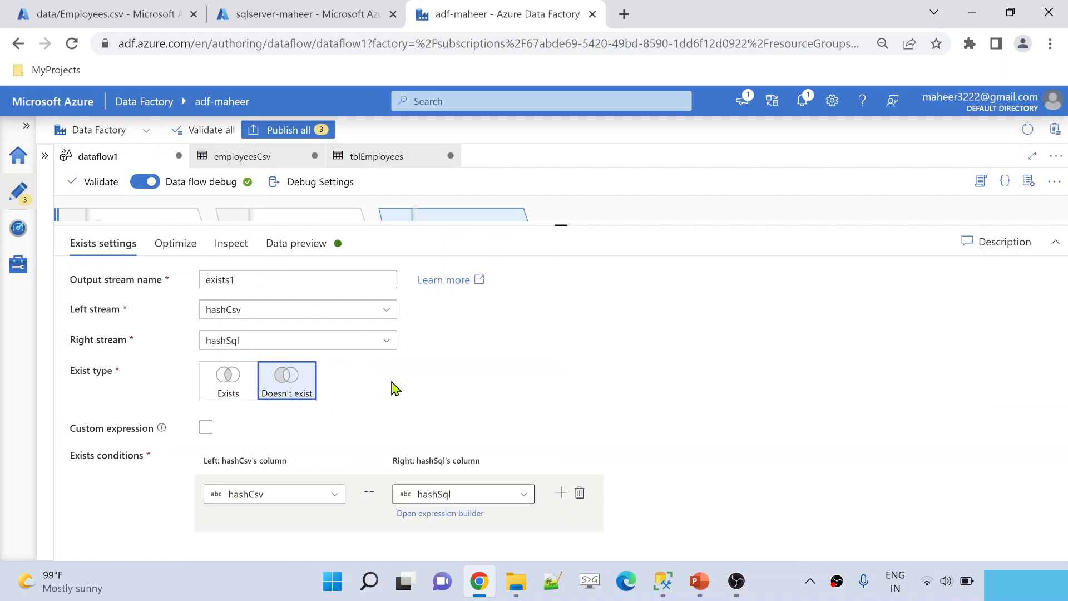
{"action": "left_click", "coordinate": [334, 242]}
{"action": "left_click", "coordinate": [112, 305]}
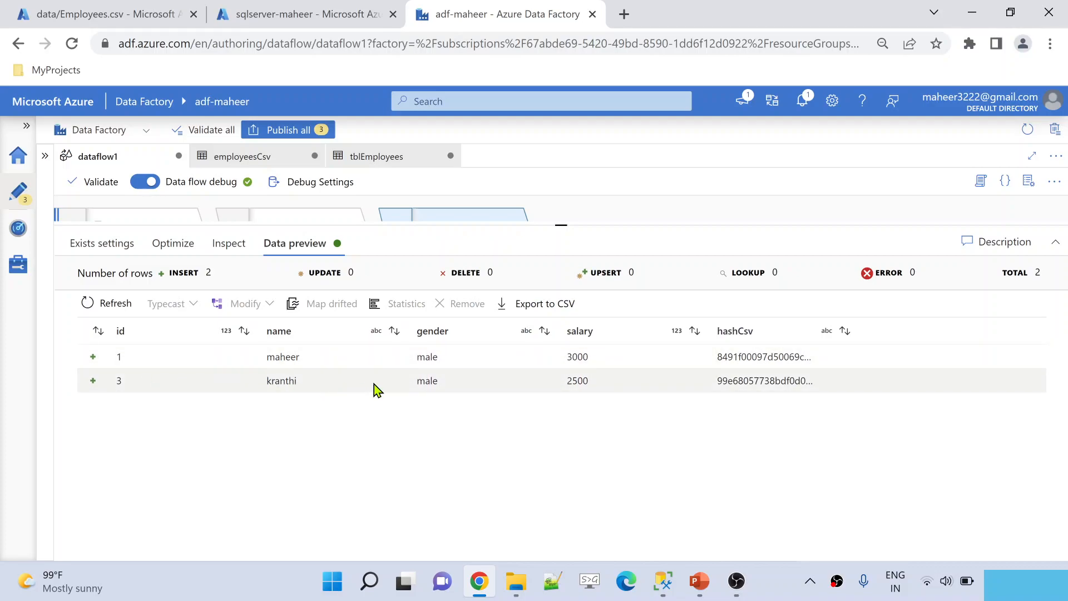
- Check the rows with ids 1 and 3 in Employees.csv in the Azure portal against the exists1 preview, returning to the data flow
{"action": "left_click_drag", "start_coordinate": [588, 226], "coordinate": [577, 304]}
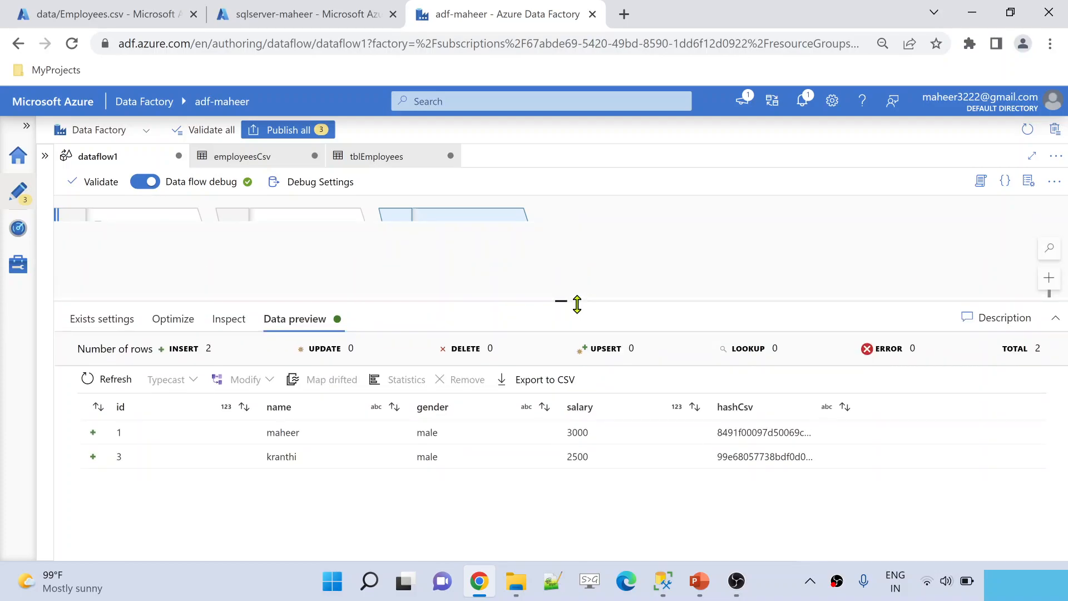
{"action": "left_click", "coordinate": [122, 12]}
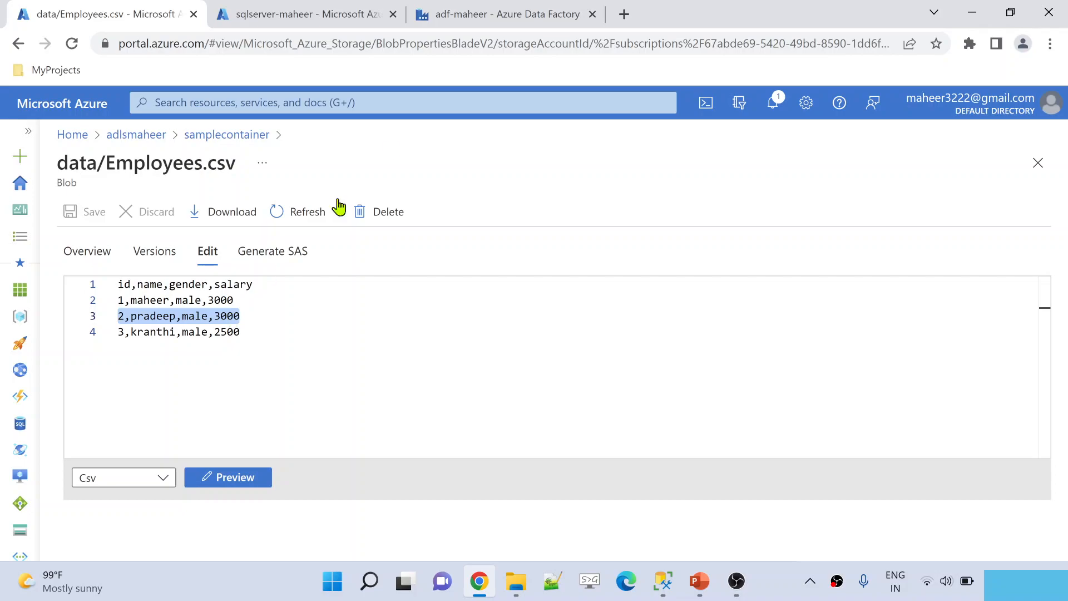
{"action": "left_click", "coordinate": [250, 299]}
{"action": "left_click_drag", "start_coordinate": [250, 299], "coordinate": [208, 300]}
{"action": "left_click_drag", "start_coordinate": [264, 330], "coordinate": [114, 330]}
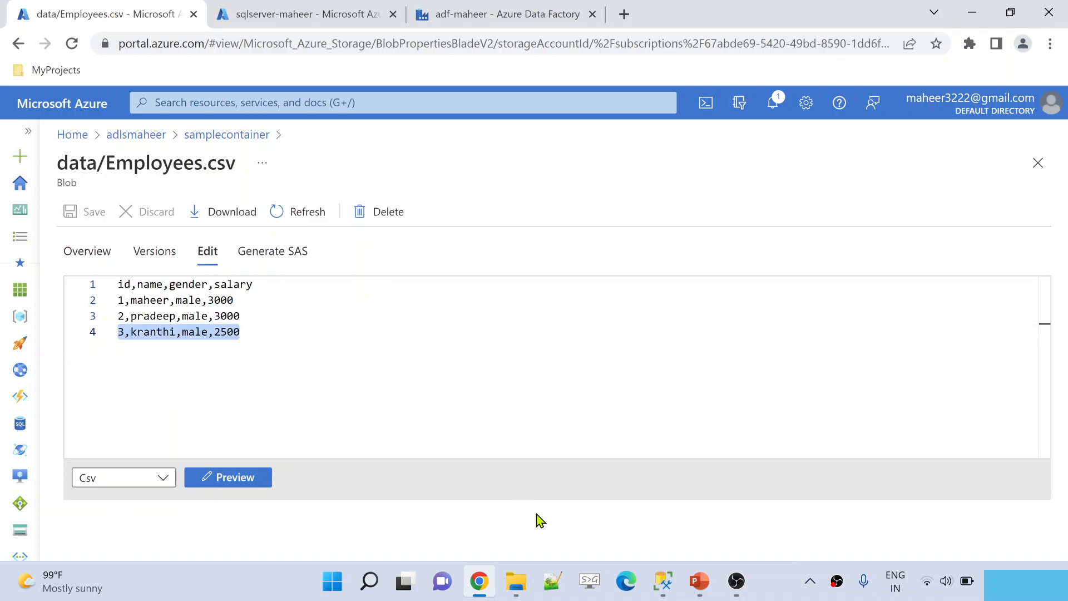
{"action": "left_click", "coordinate": [504, 14]}
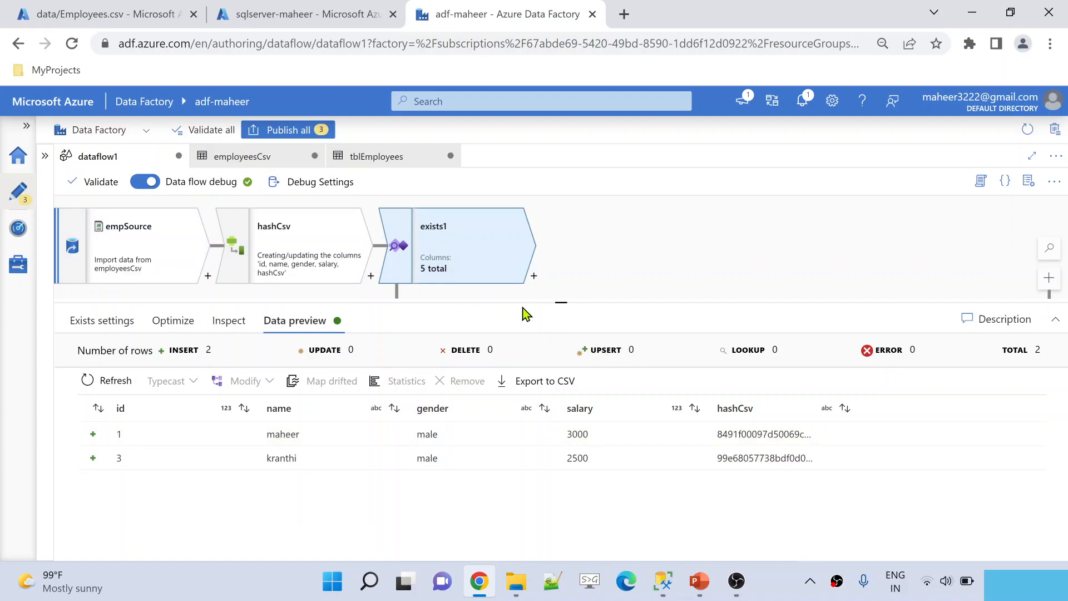
{"action": "left_click_drag", "start_coordinate": [526, 303], "coordinate": [516, 333]}
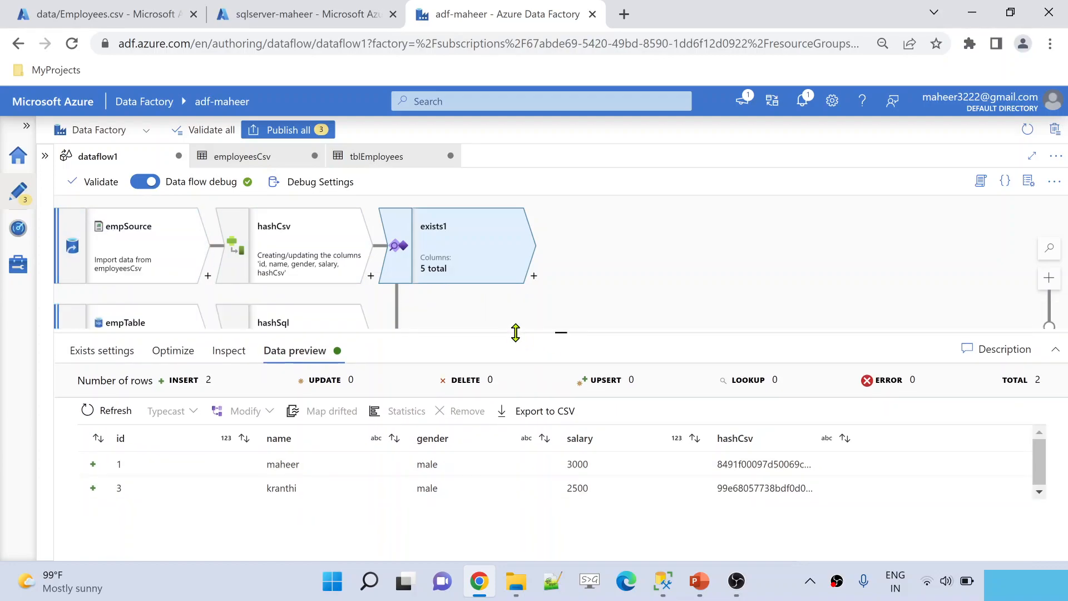
{"action": "key", "text": "alt+Tab"}
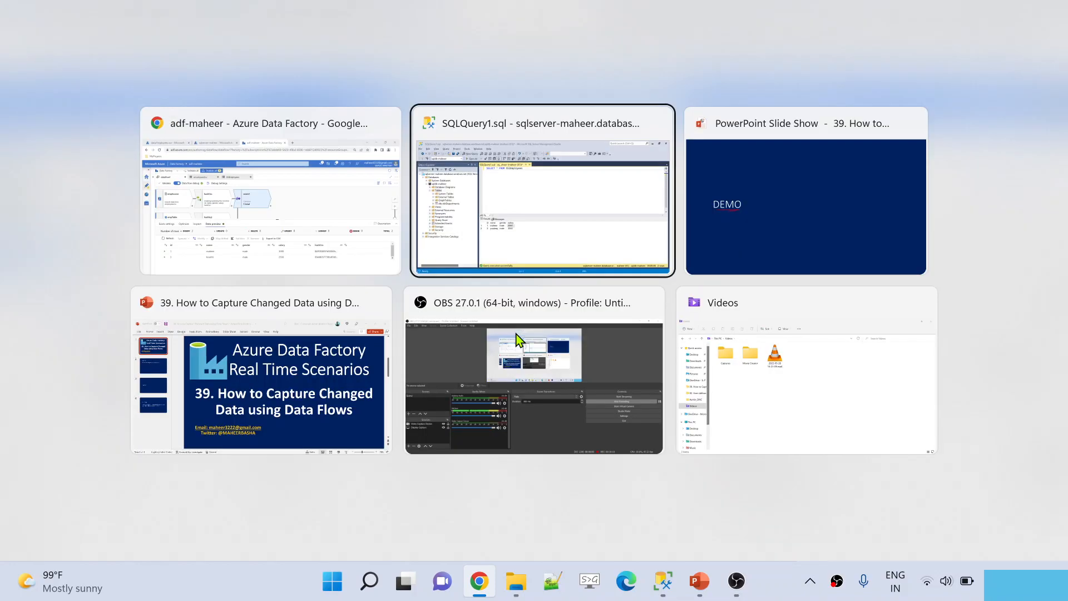
{"action": "key", "text": "alt+Tab"}
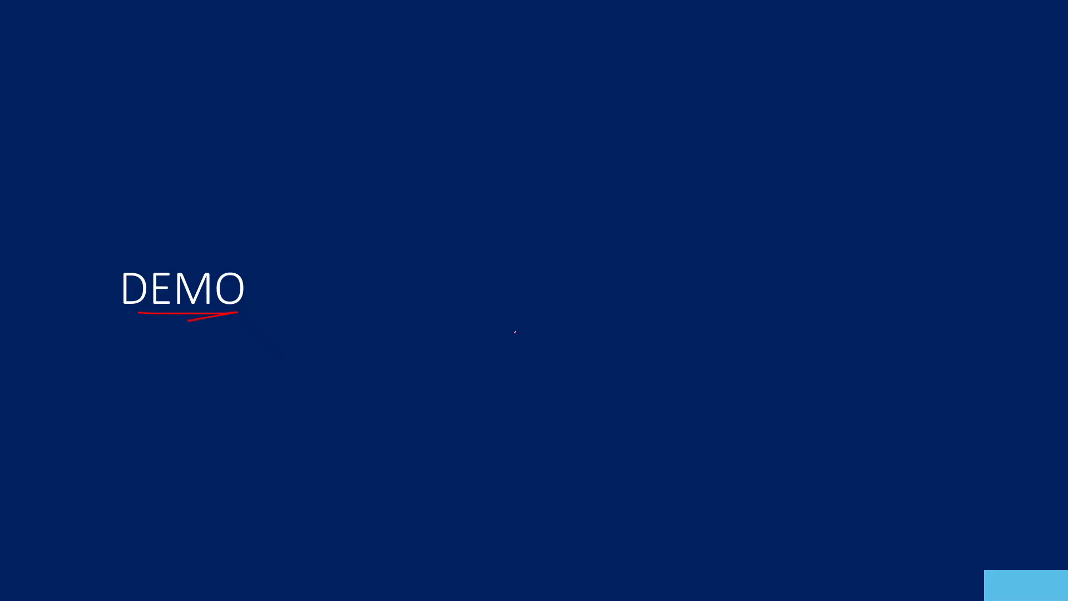
{"action": "key", "text": "Right"}
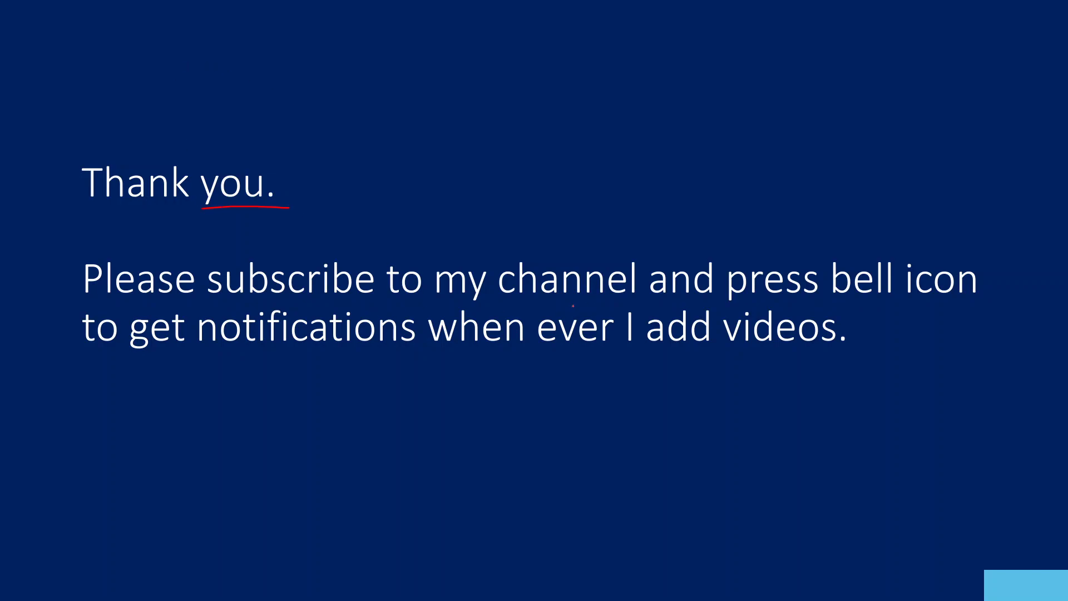
{"action": "left_click_drag", "start_coordinate": [627, 304], "coordinate": [718, 304]}
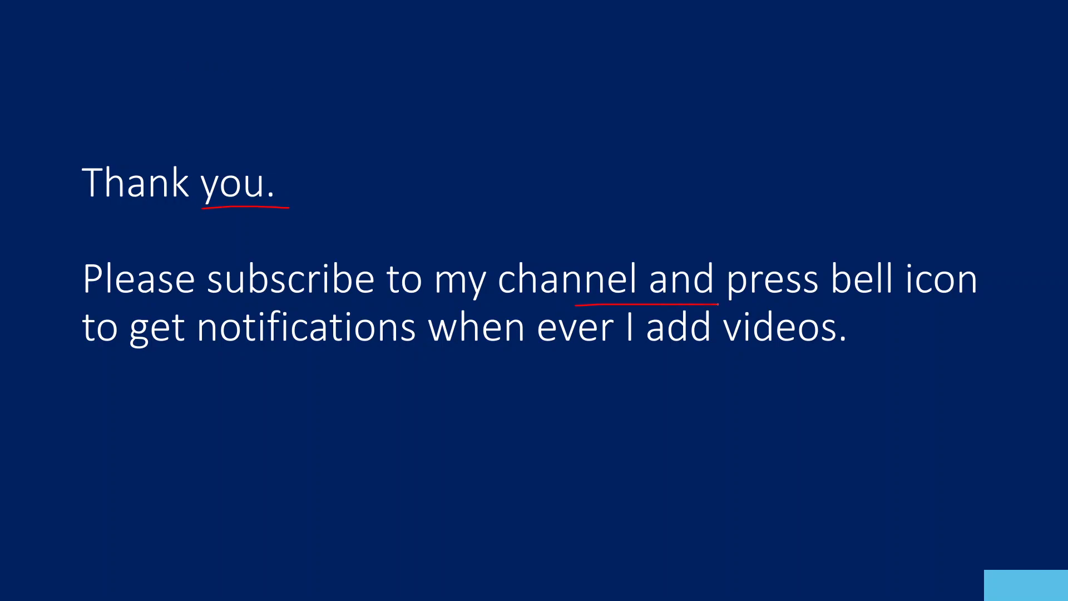